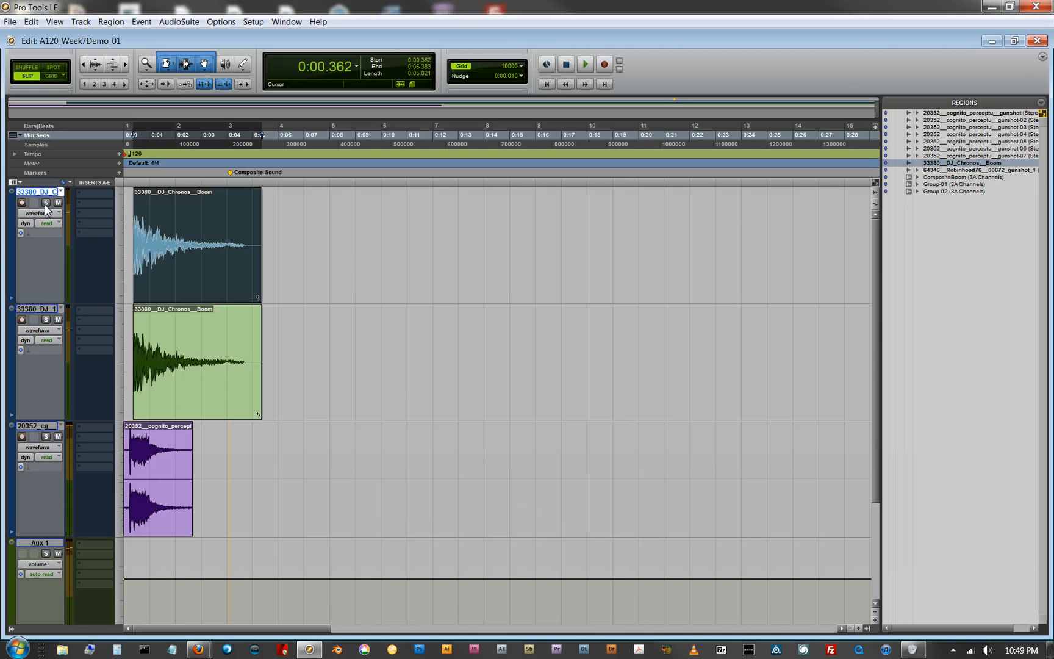
Step: Solo the first 33380_DJ_Chronos_Boom track, audition it briefly, and return playback to the session start
left_click(45, 203)
key("space")
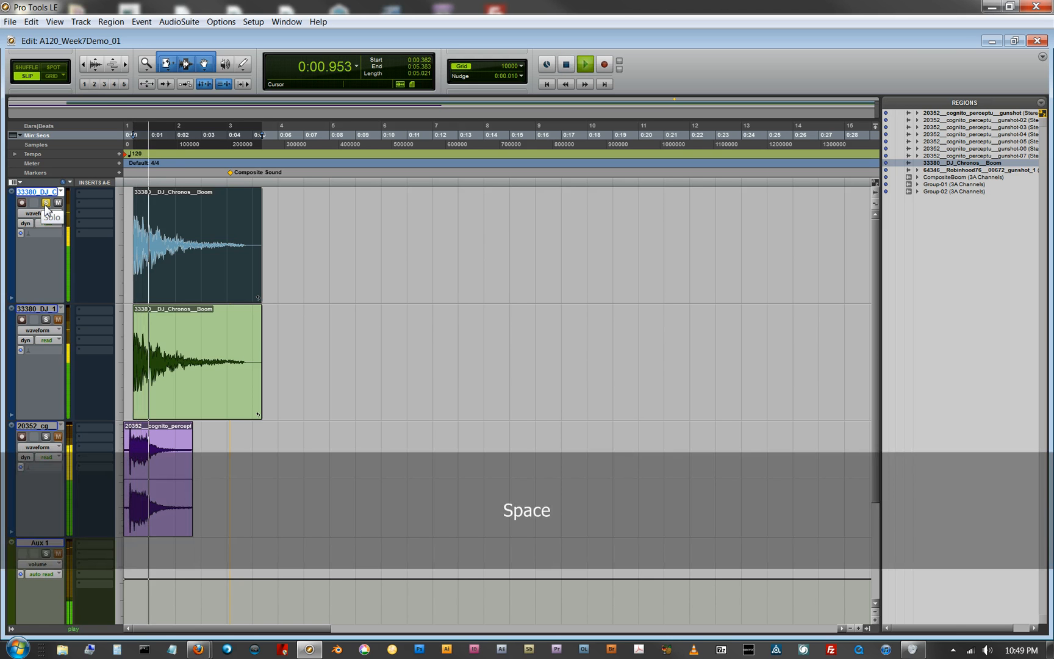
key("space")
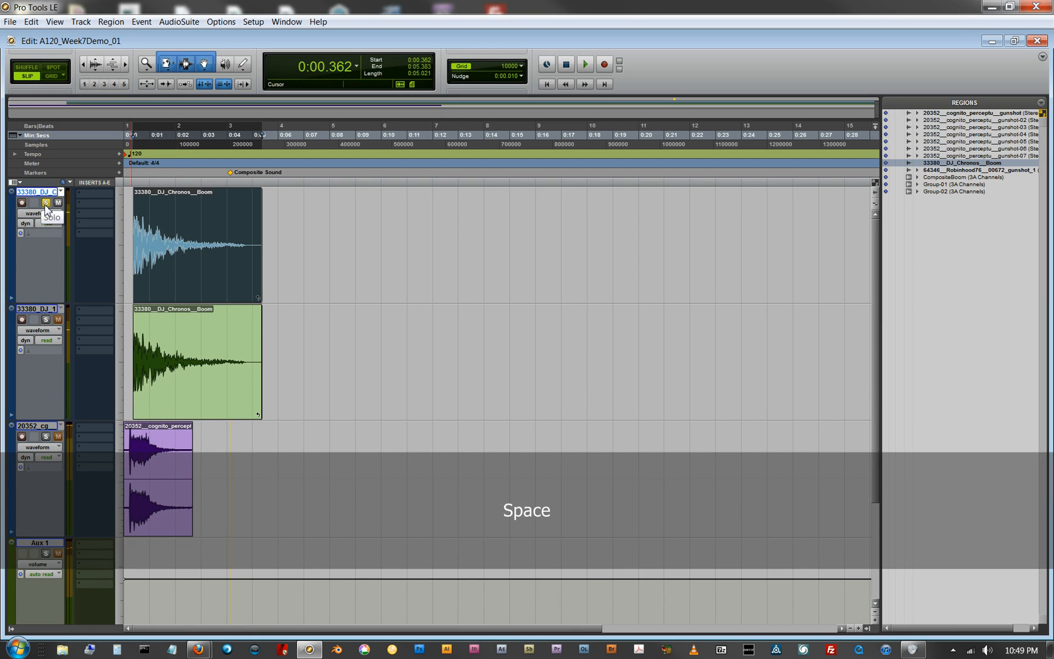
key("Return")
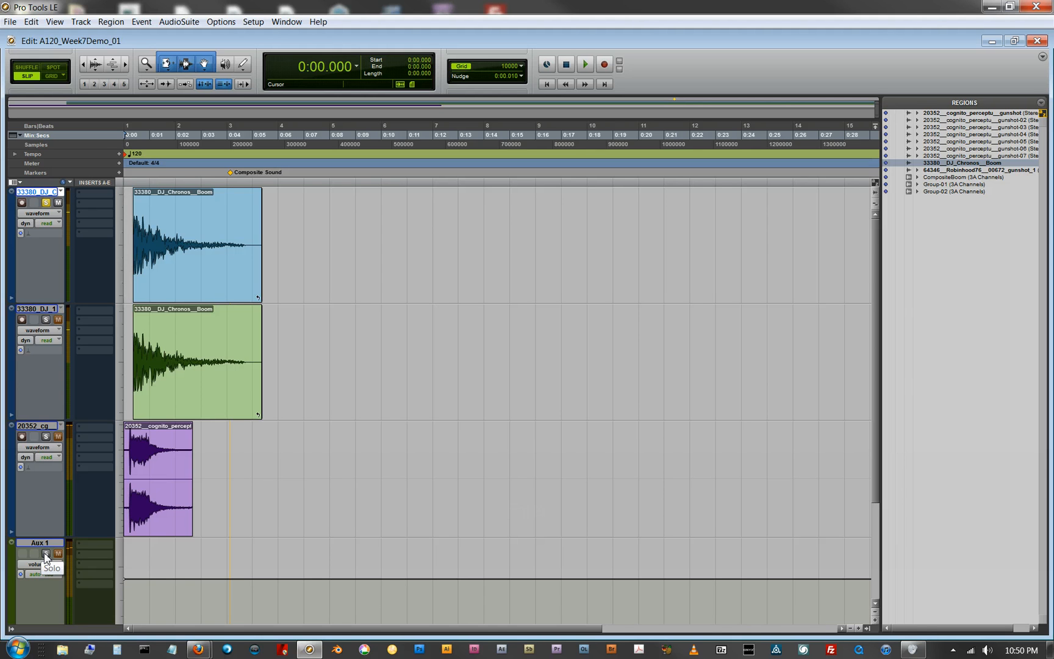
Step: Solo-safe the Aux 1 track so that soloing the boom track does not mute it
left_click(46, 556)
key("ctrl")
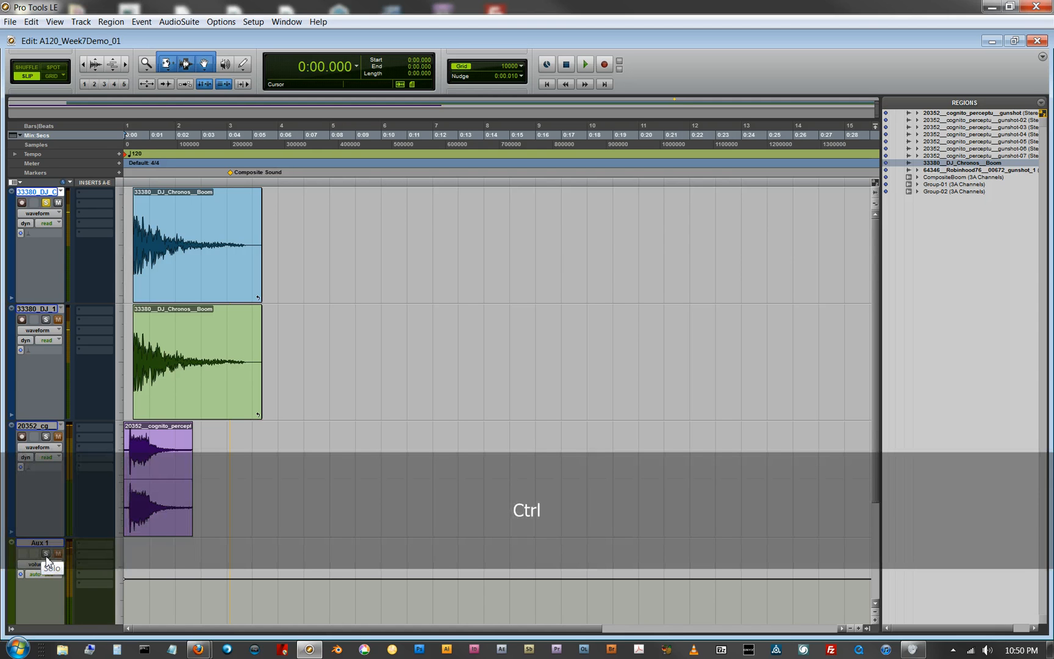
left_click(47, 556, "ctrl")
left_click(47, 587)
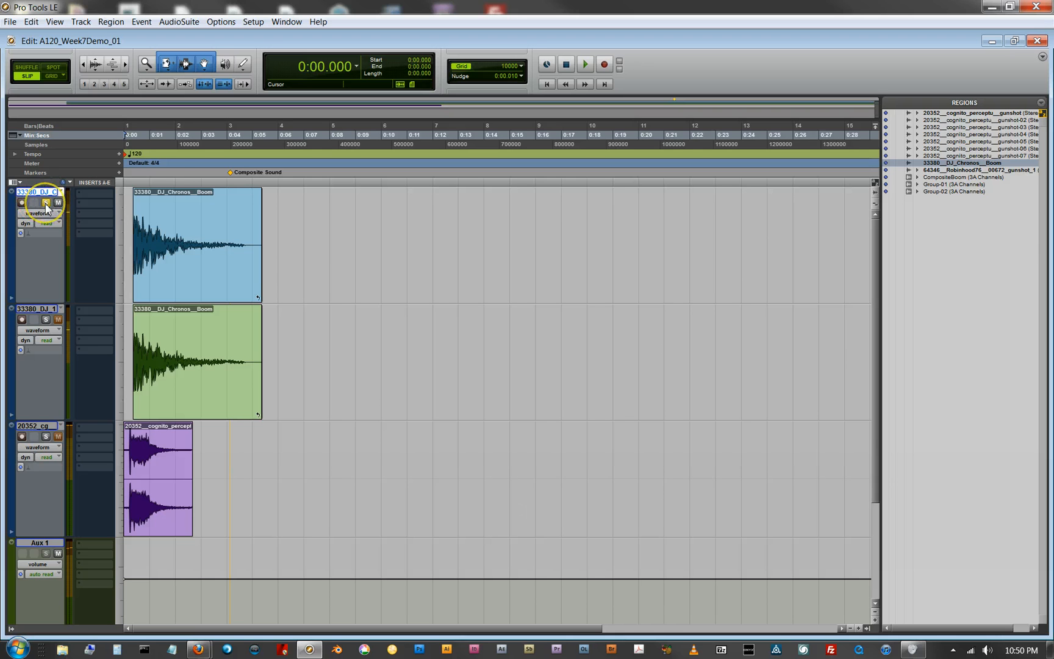
Step: Play the soloed boom track from the start, and remove the Composite Sound marker from the timeline
key("space")
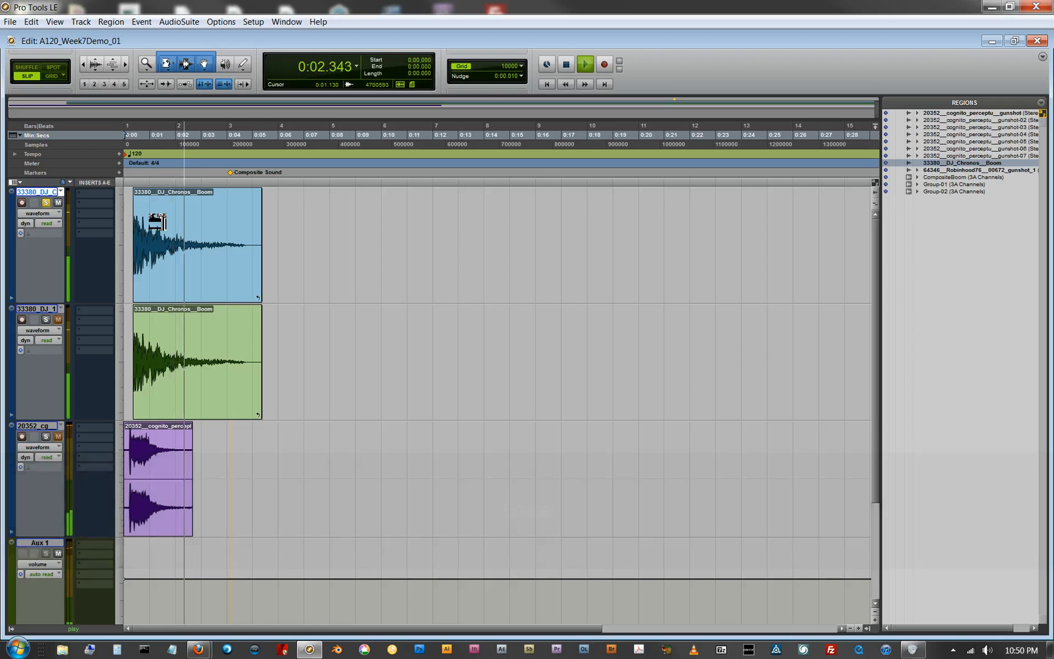
key("space")
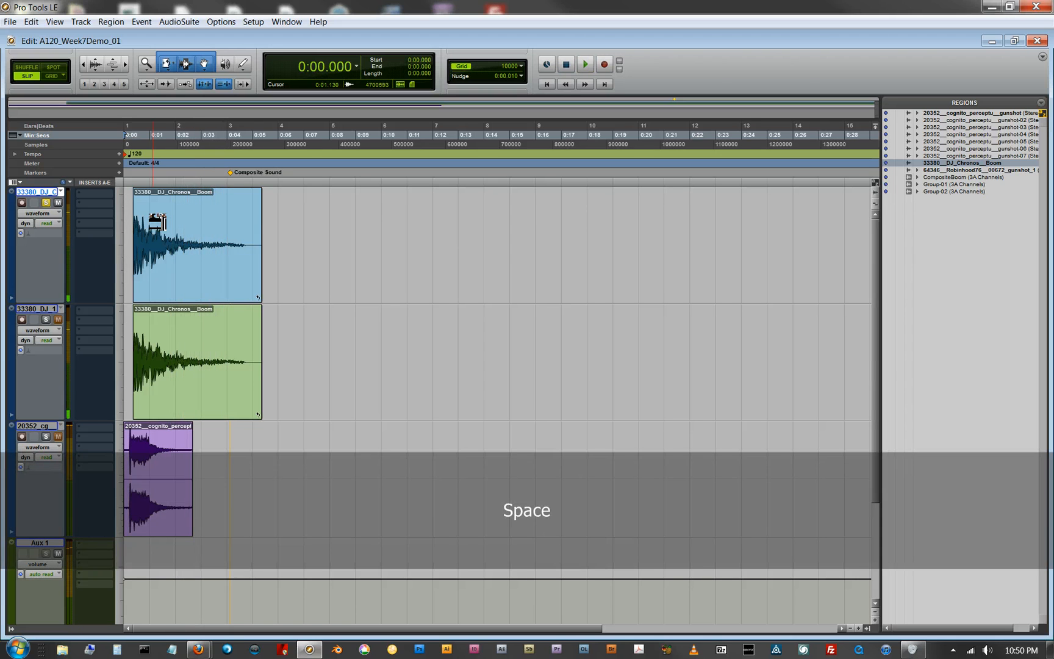
left_click_drag(231, 177, 232, 200)
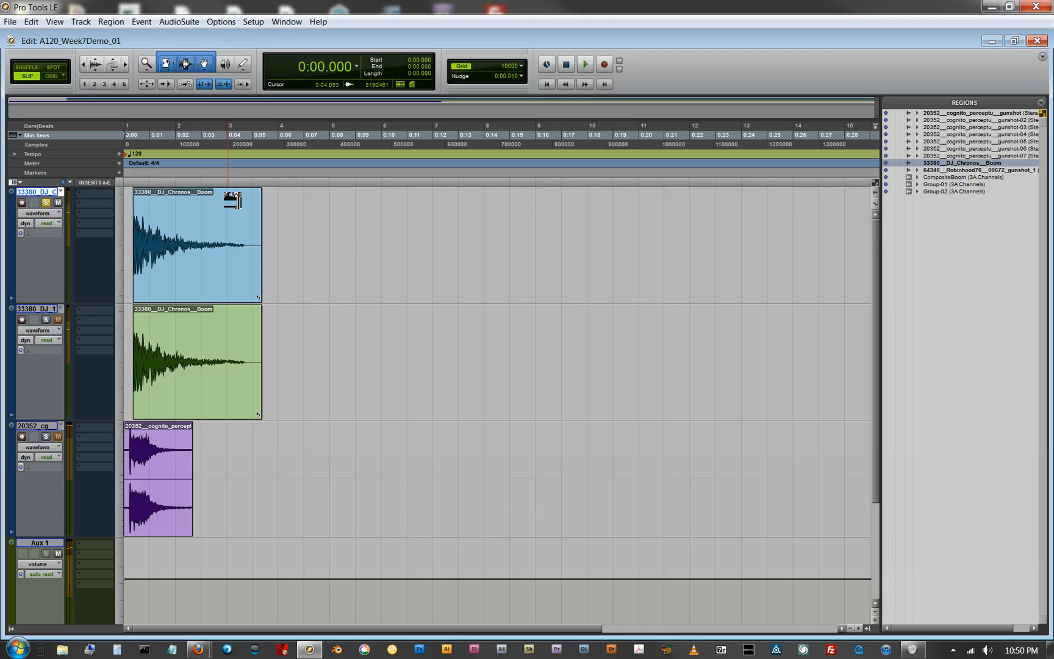
Step: Select the boom region on the first track and open the AudioSuite Flanger, placing its window beside the region
left_click(180, 283)
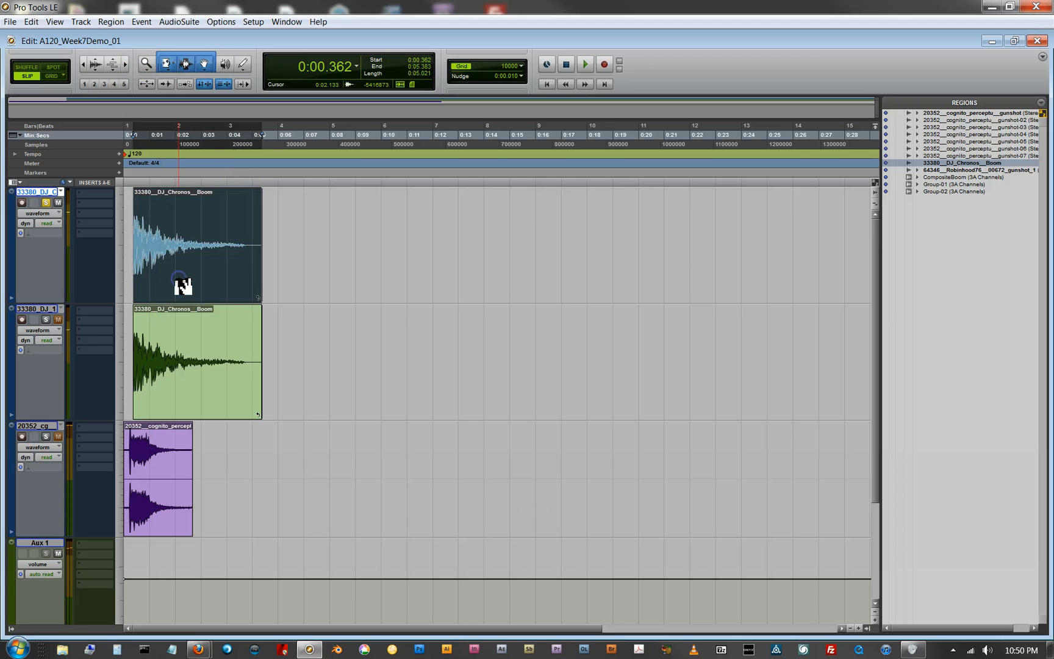
left_click(173, 23)
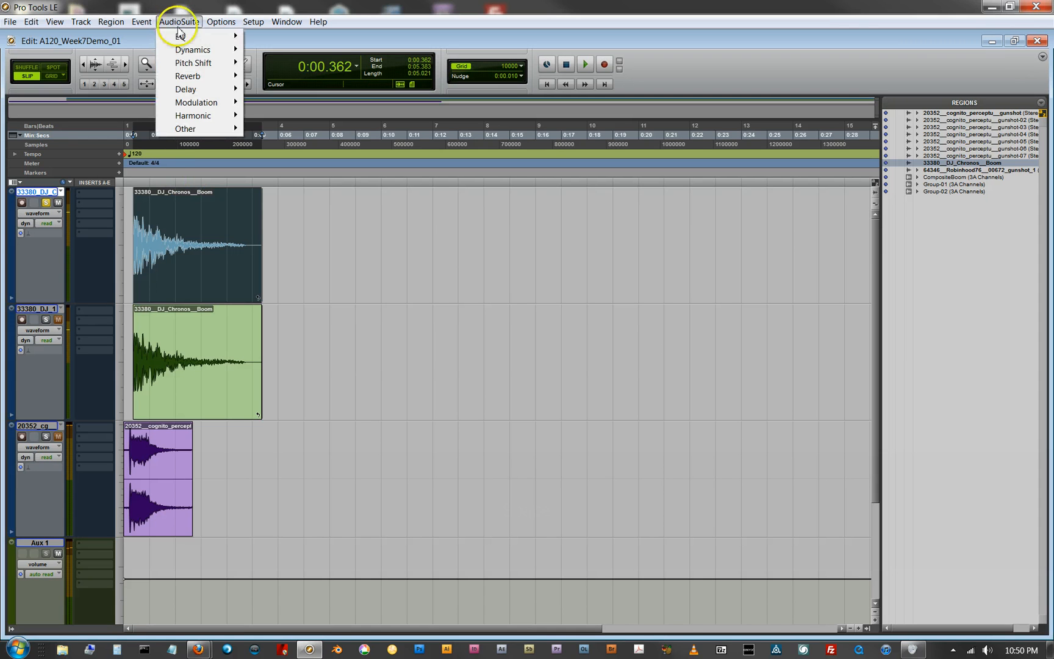
mouse_move(194, 76)
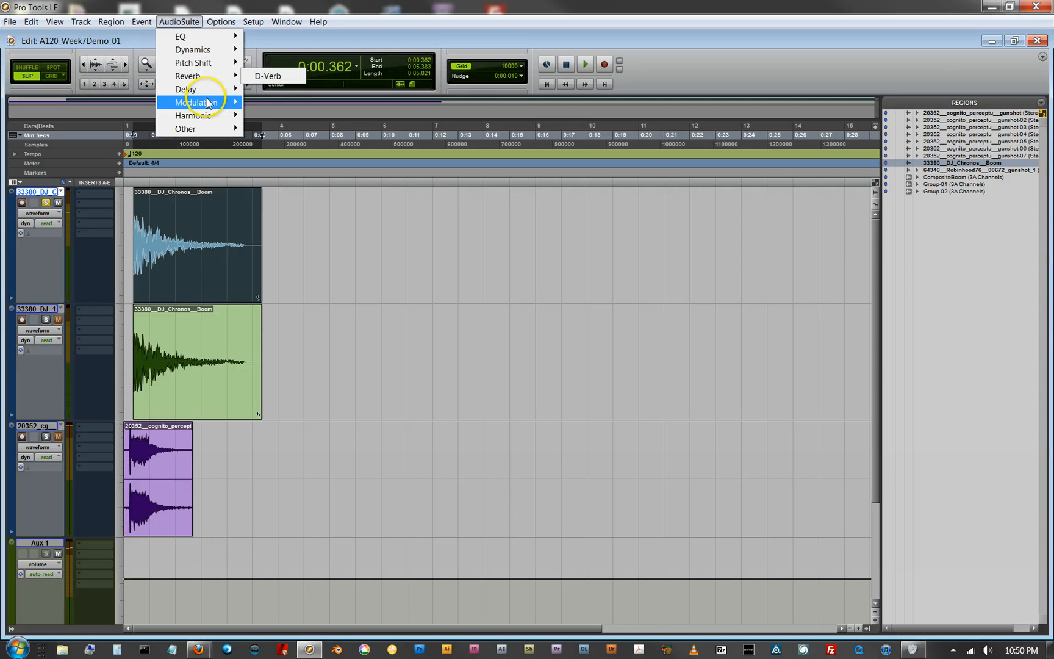
mouse_move(202, 103)
left_click(288, 118)
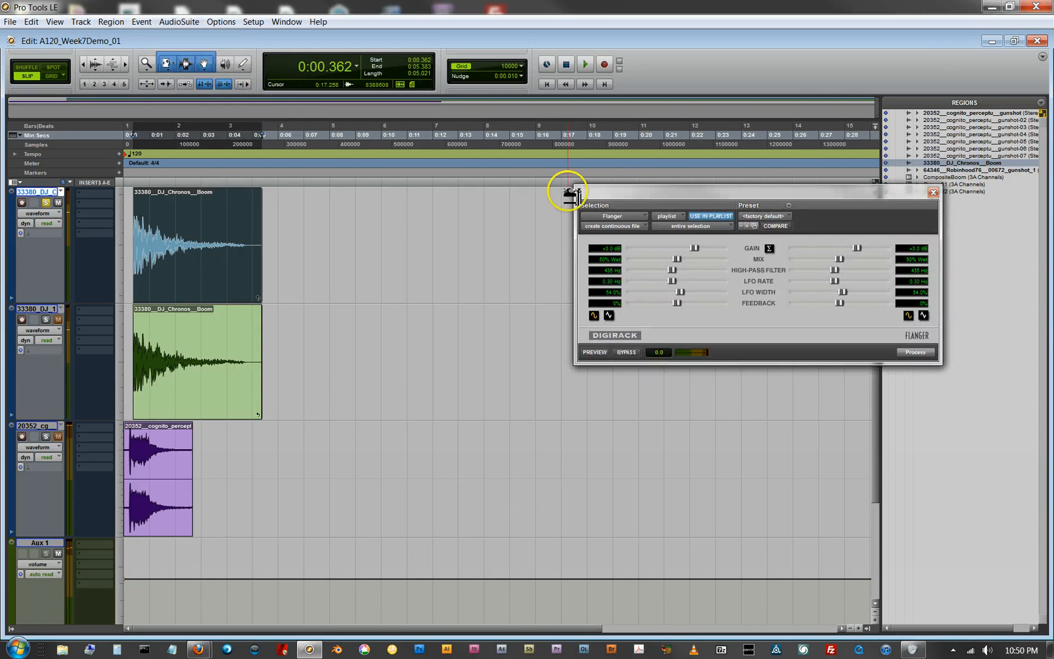
left_click_drag(636, 193, 341, 200)
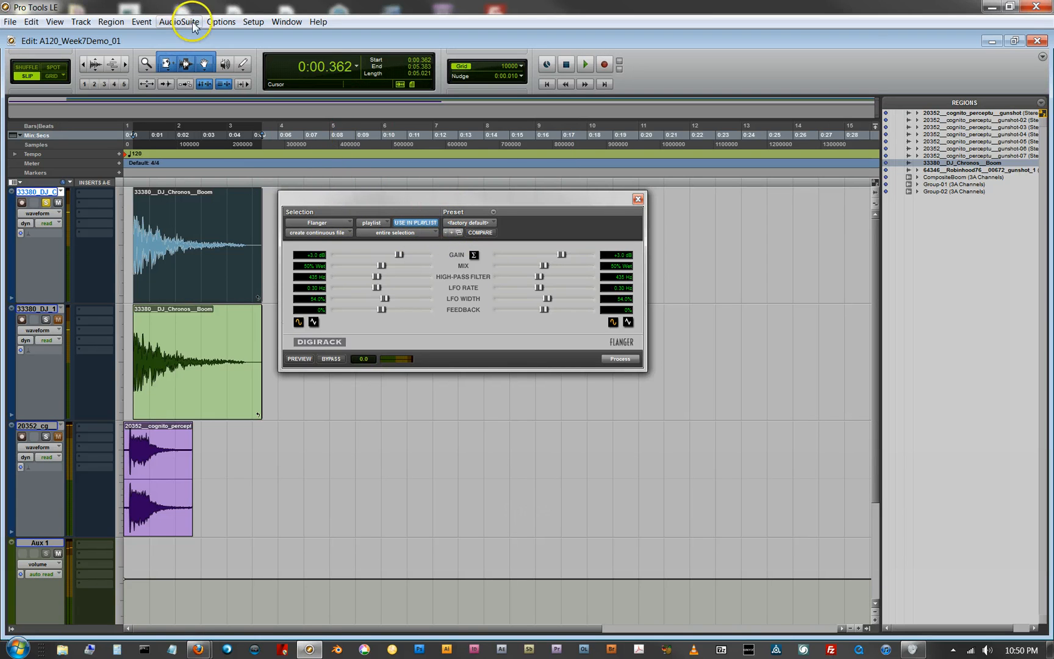
left_click_drag(401, 201, 388, 195)
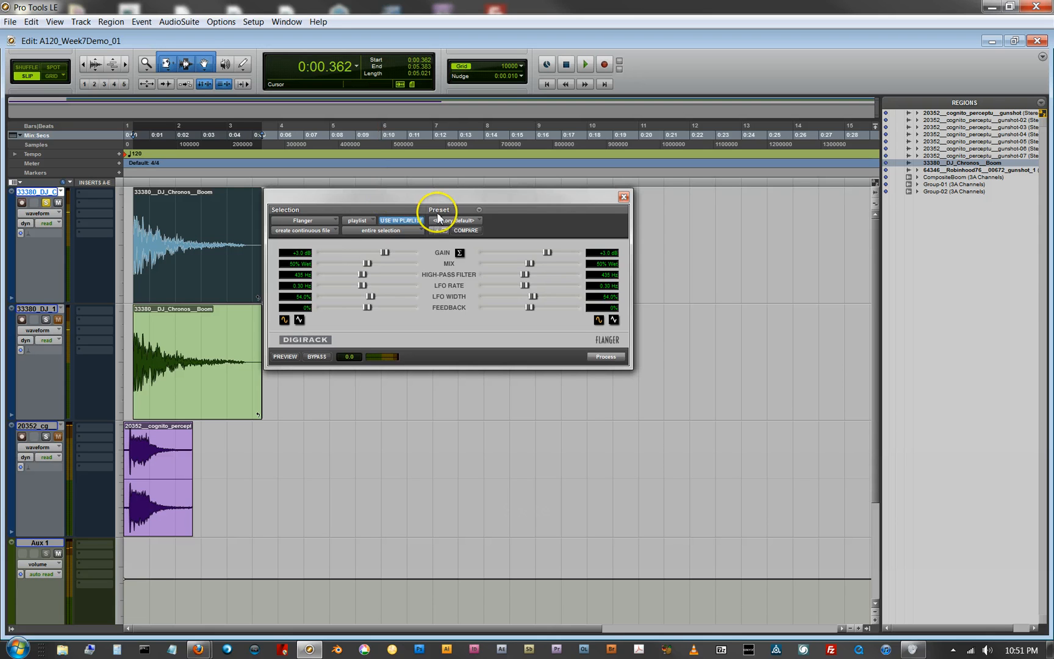
Step: Examine the Flanger window's choices for effect type, selection reference (playlist or region list), and processing scope
left_click(330, 220)
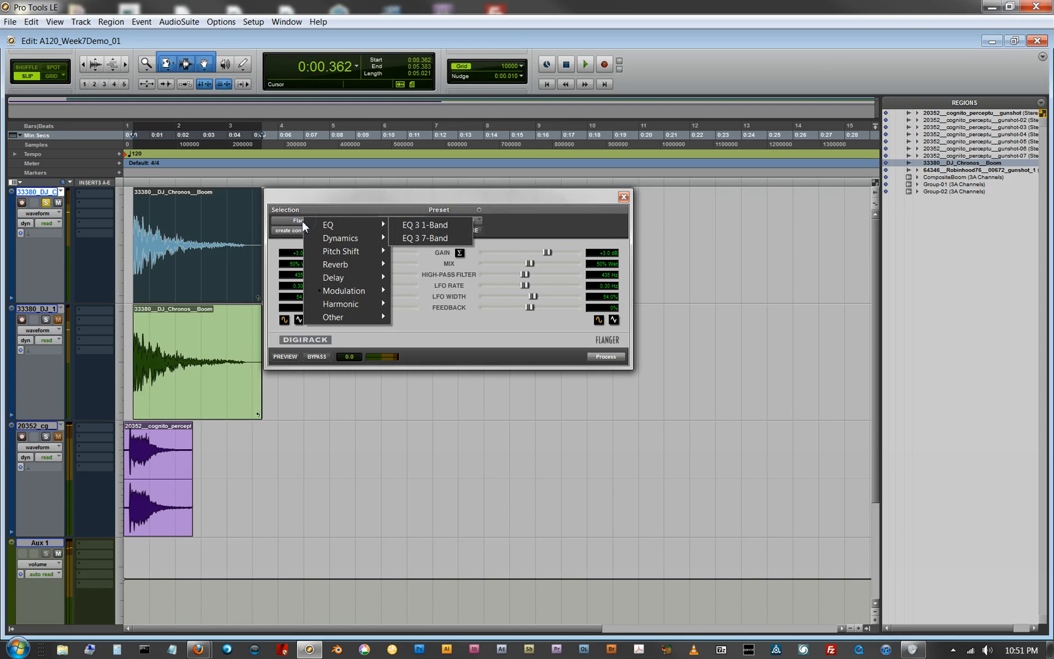
left_click(305, 224)
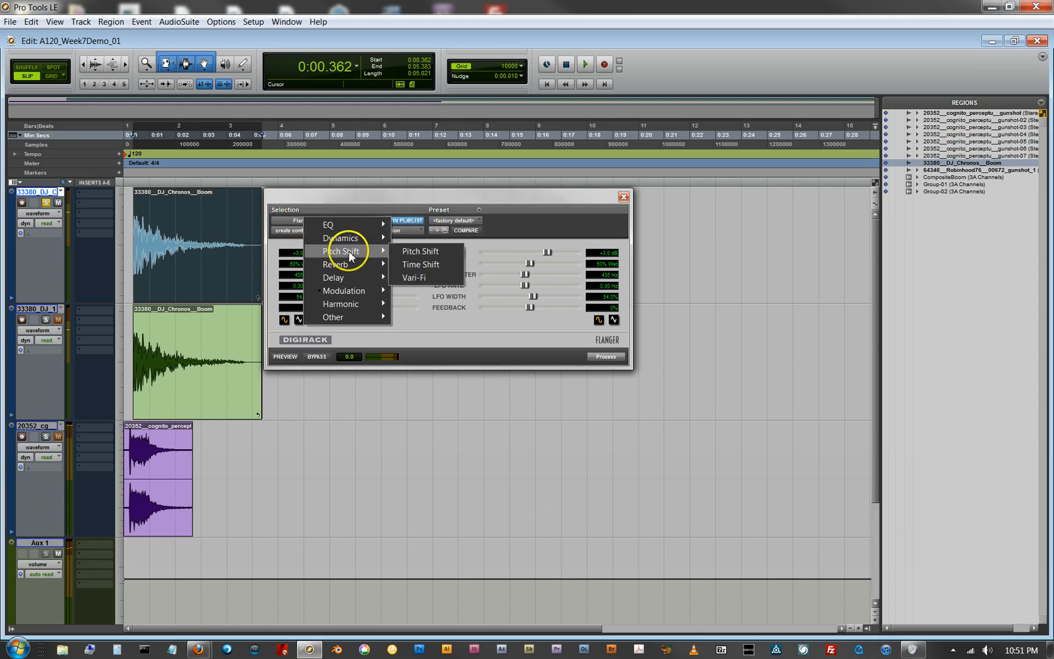
mouse_move(378, 303)
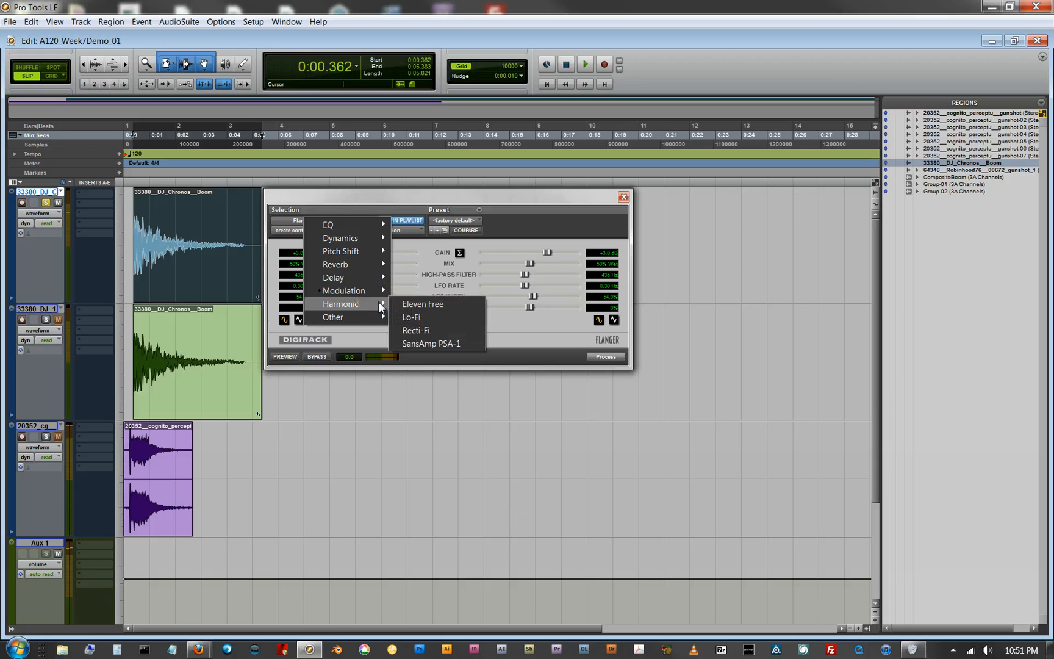
left_click(382, 216)
left_click(353, 219)
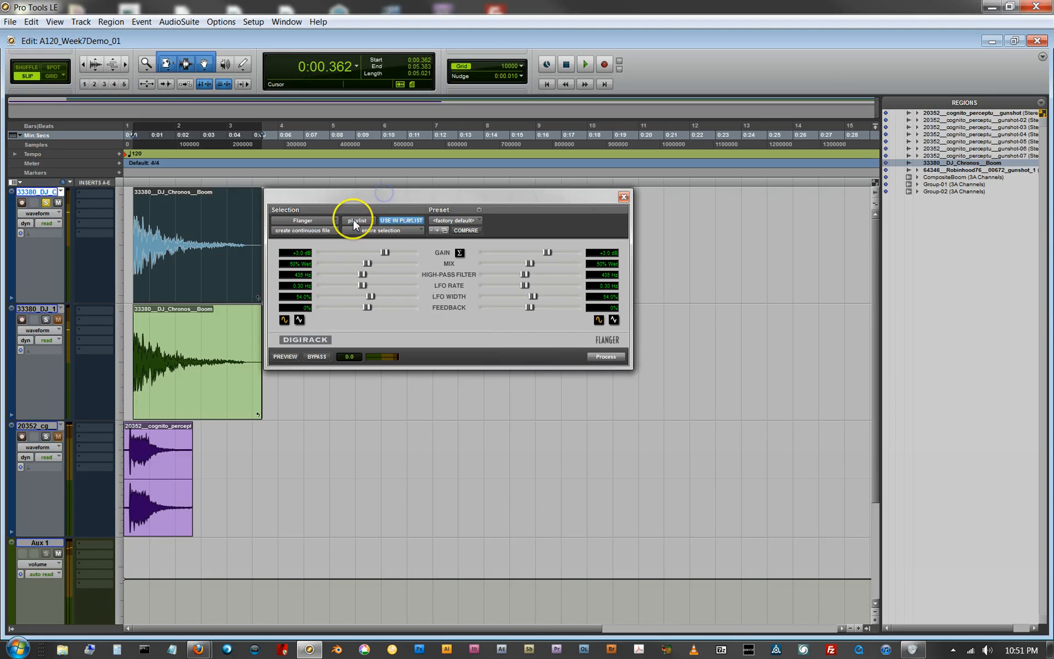
left_click(354, 221)
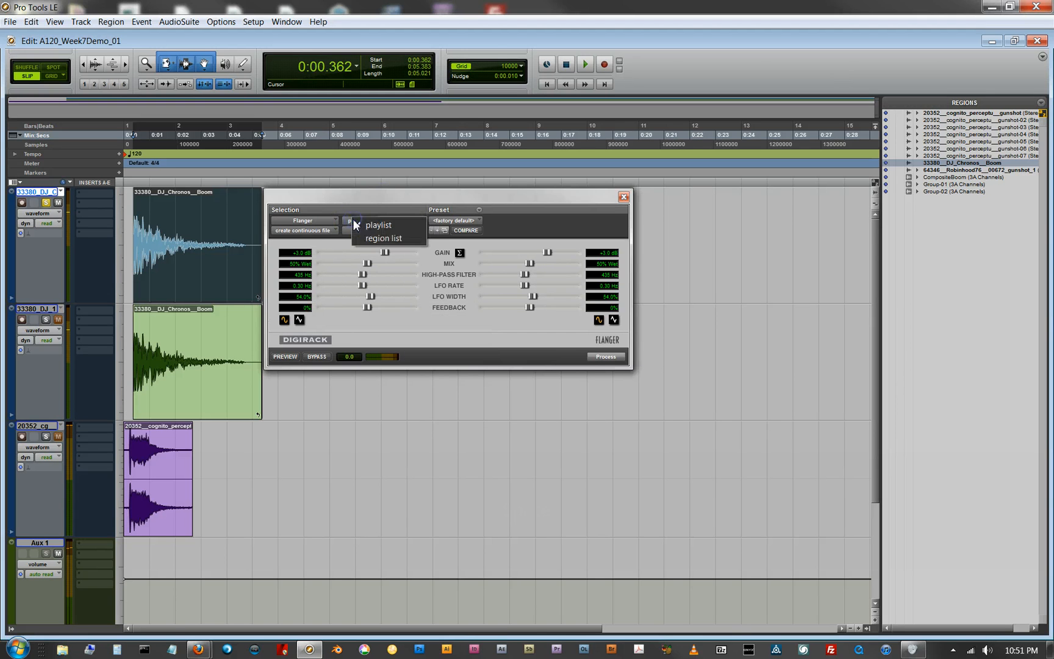
left_click(390, 194)
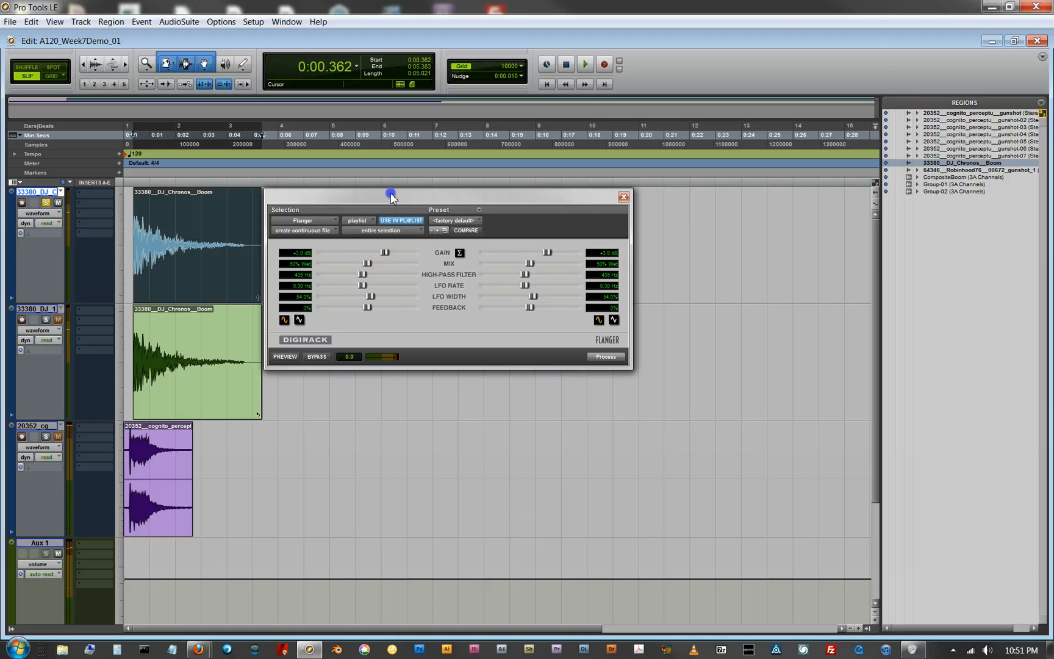
left_click(393, 230)
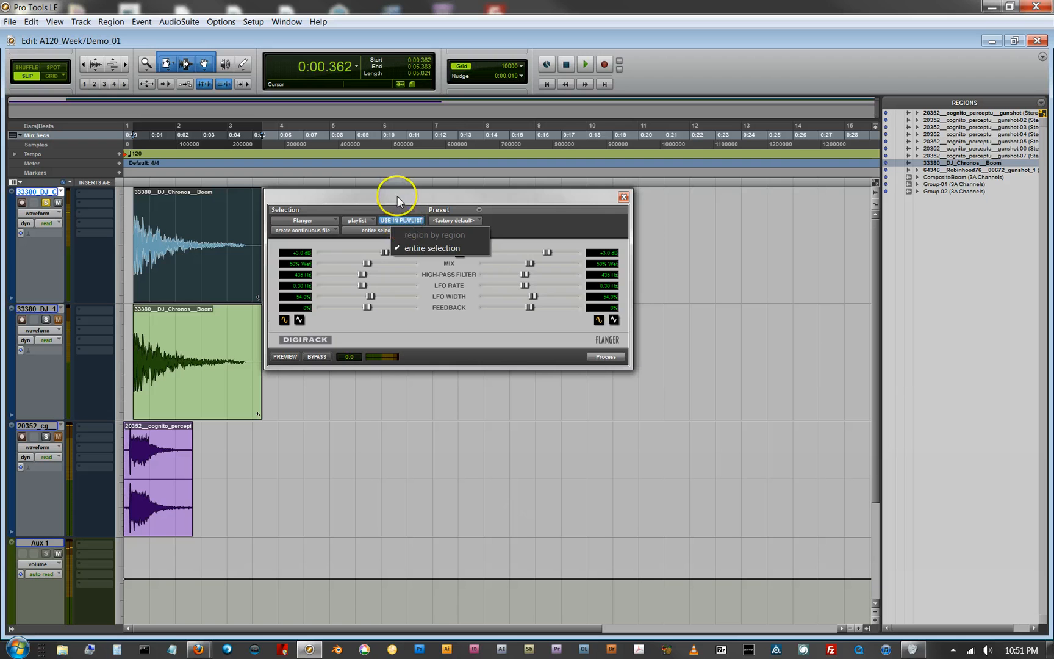
left_click(397, 201)
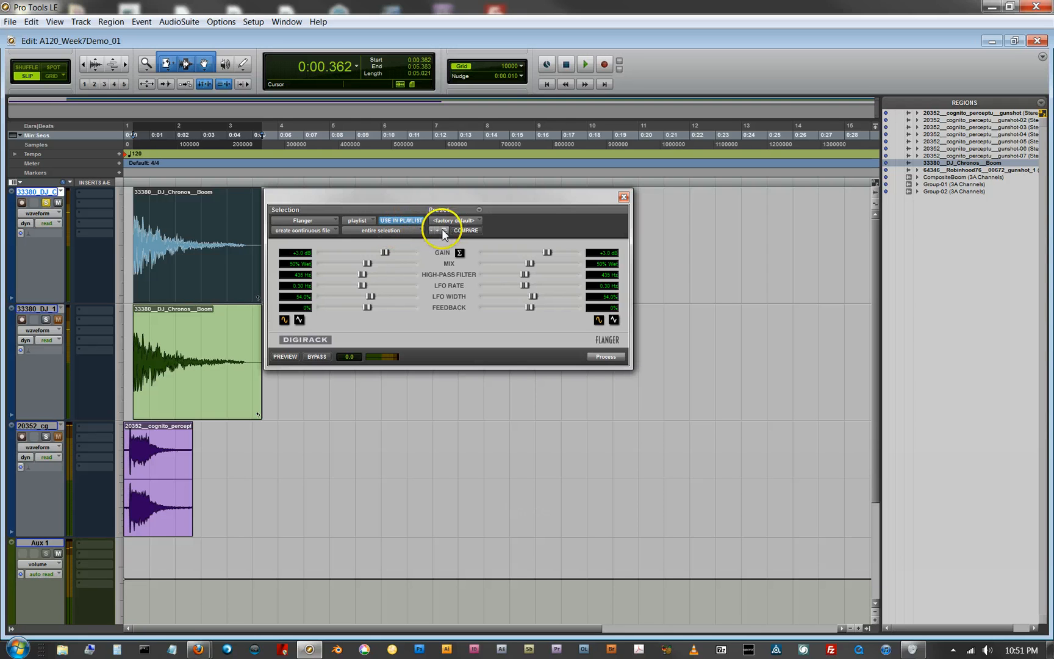
Step: Examine the Flanger's settings-file commands and its list of available presets
left_click(473, 210)
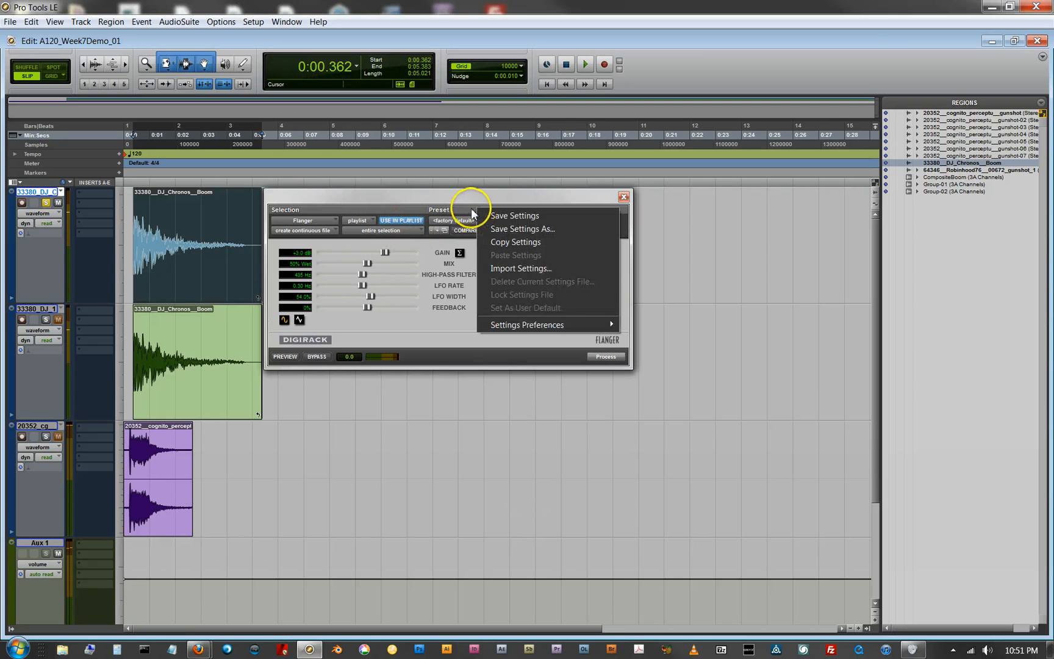
left_click(478, 211)
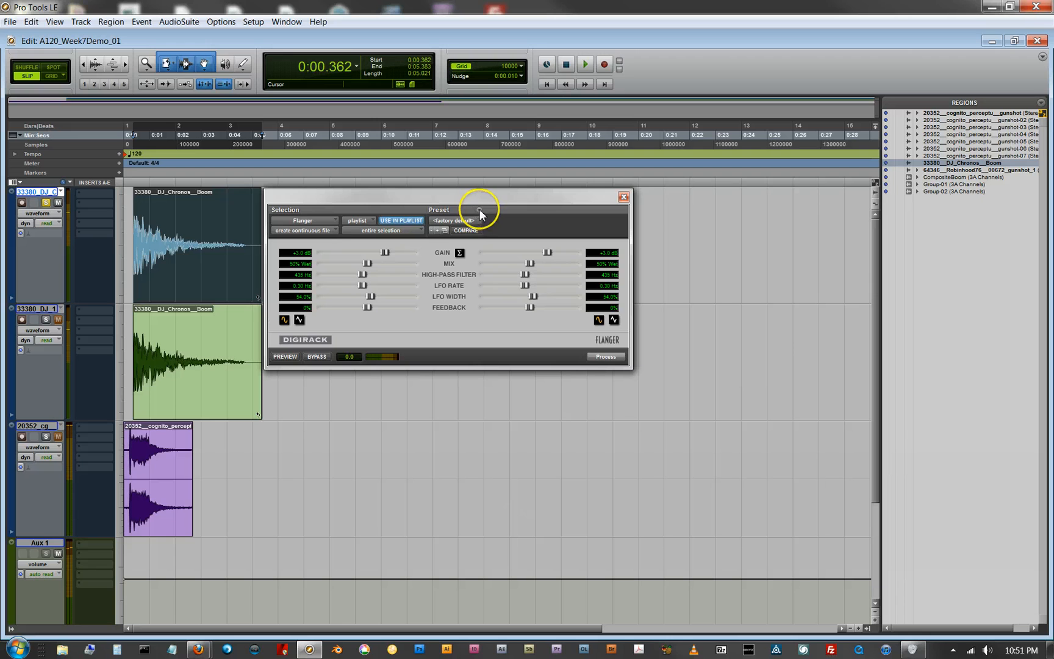
left_click(475, 222)
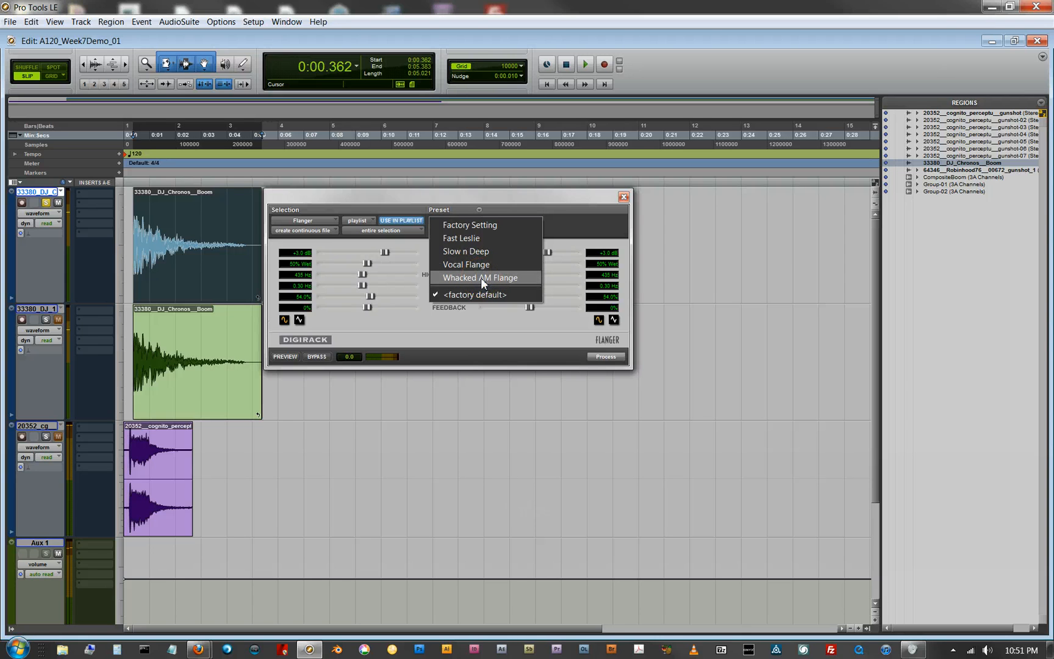
left_click(406, 198)
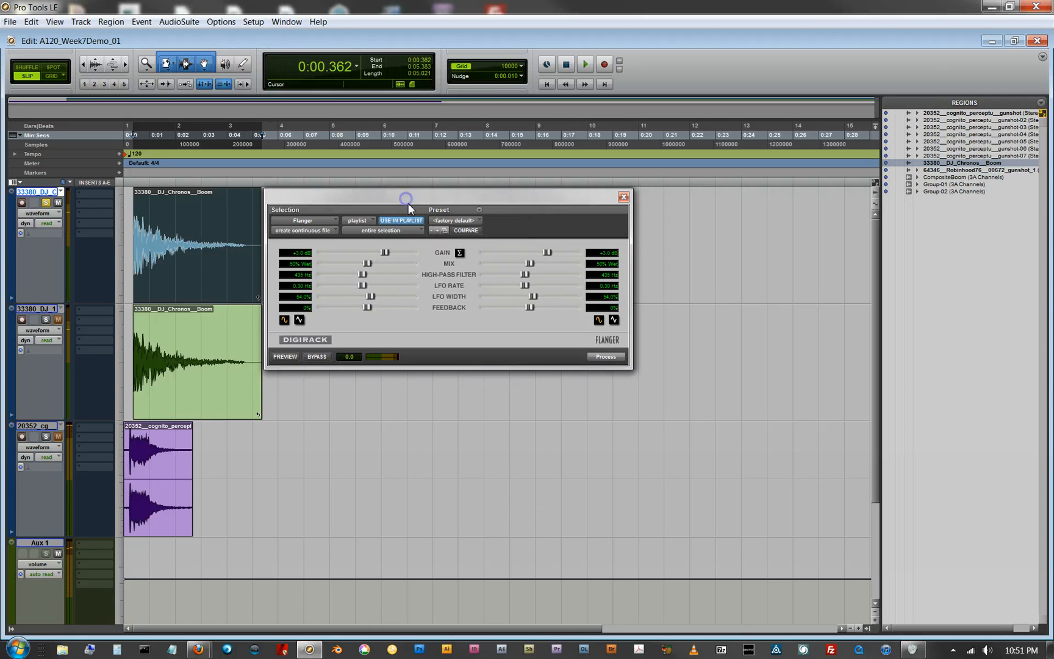
Step: Preview the Flanger on the region while stepping through Fast Leslie, Slow n Deep, Vocal Flange and Whacked AM Flange, ending on Factory Setting
left_click(286, 357)
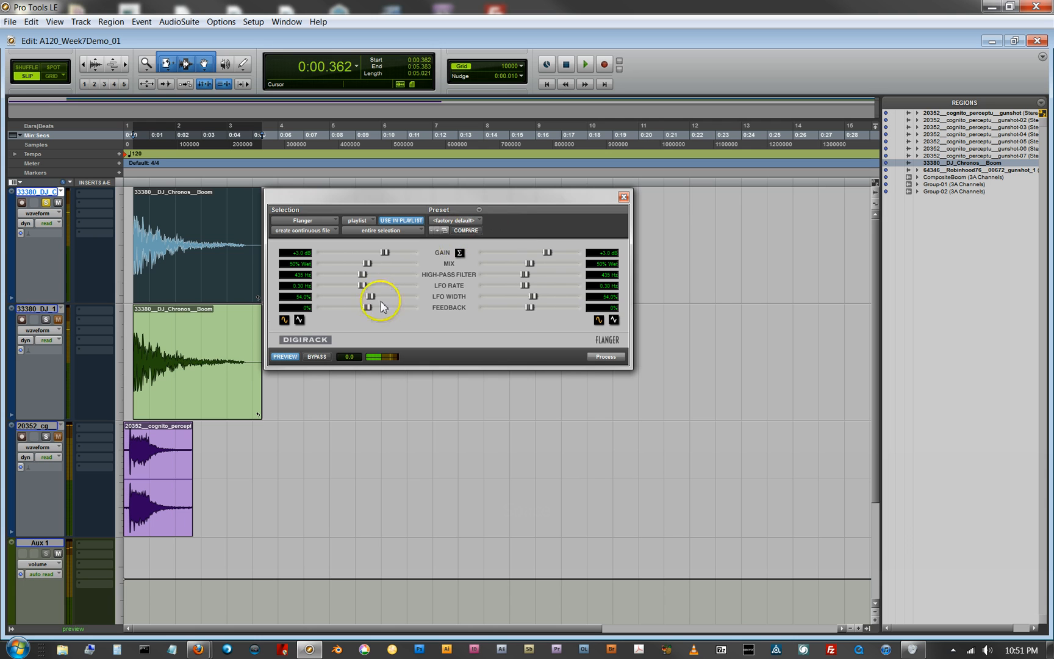
left_click(439, 231)
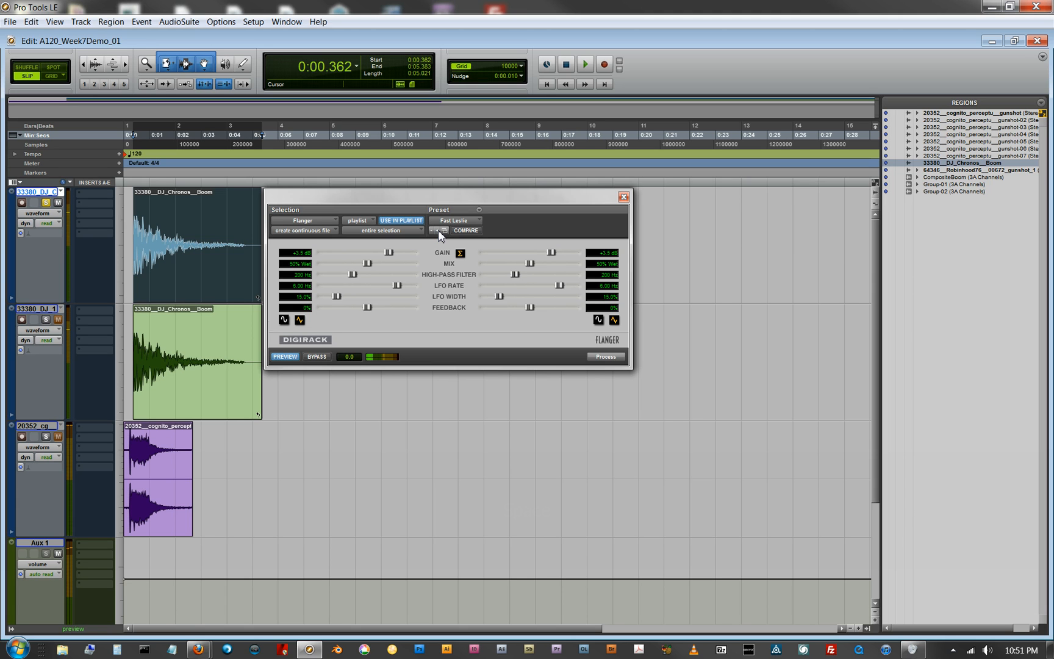
left_click(439, 231)
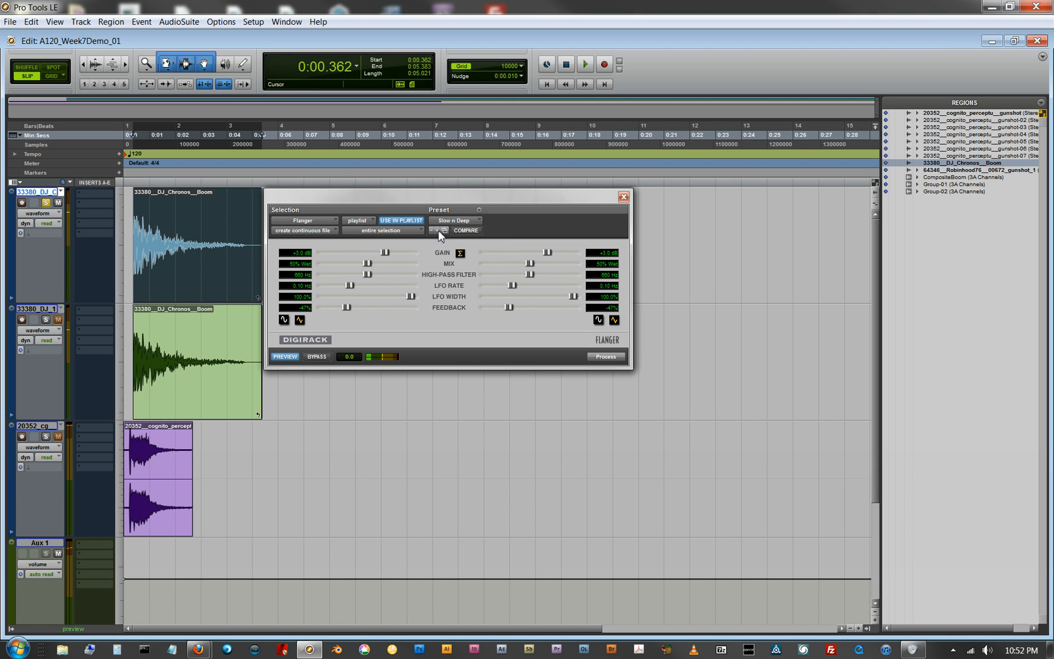
left_click(439, 231)
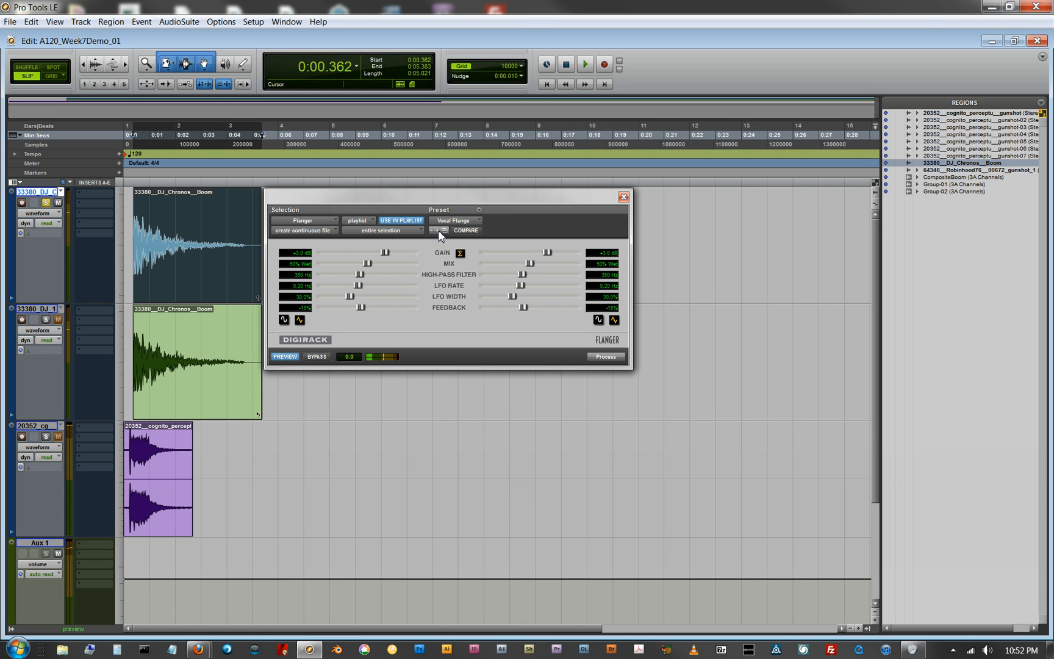
left_click(438, 231)
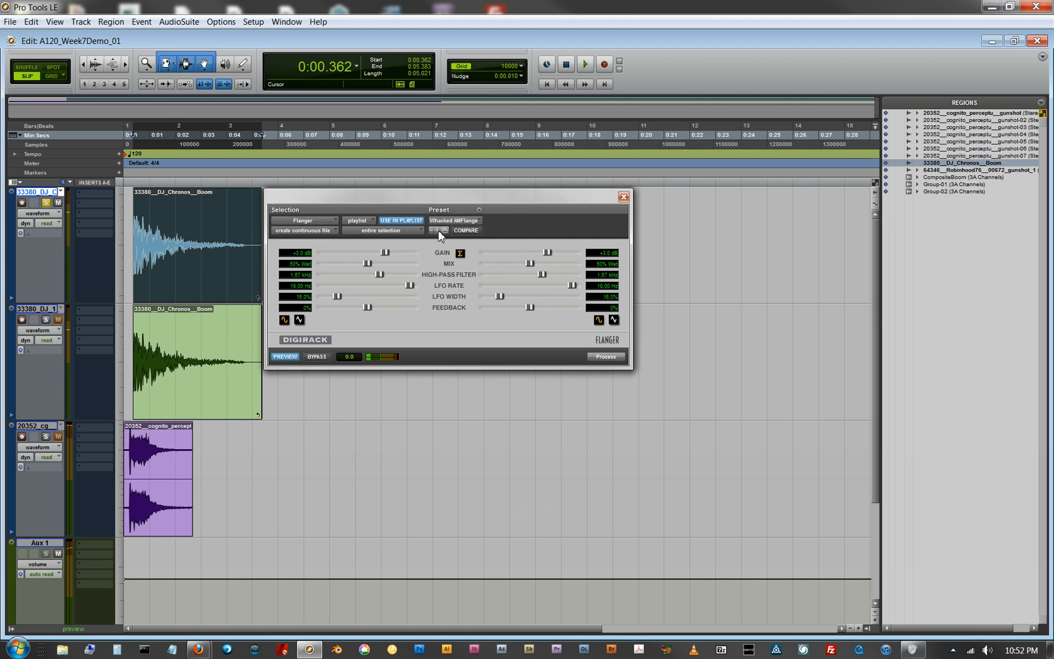
left_click(438, 231)
left_click(433, 230)
left_click(432, 230)
left_click(432, 229)
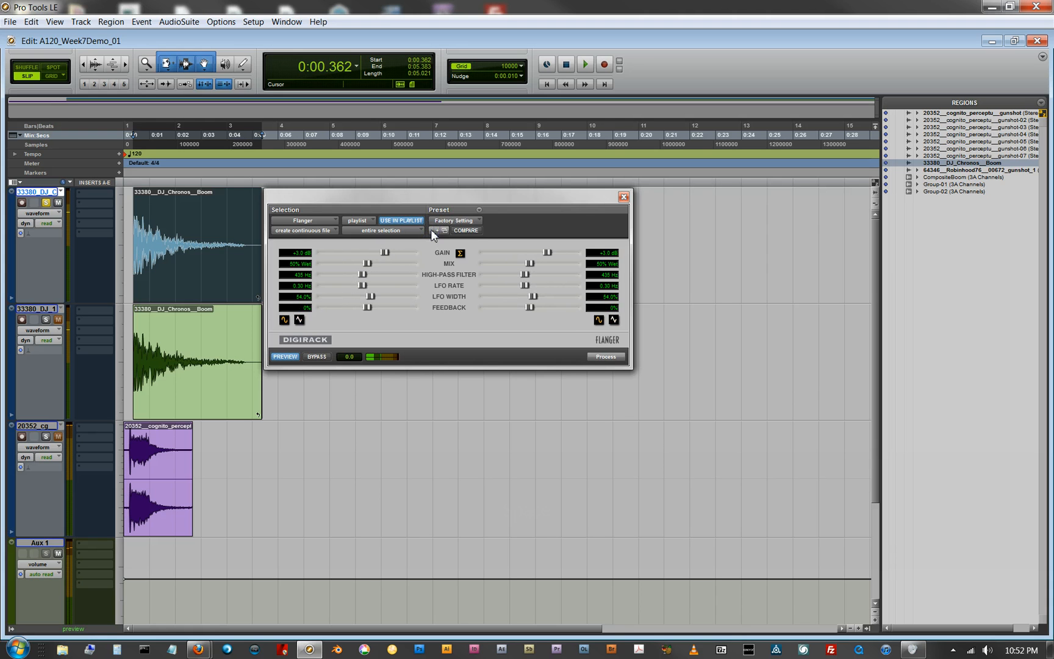
Step: Open the Flanger's settings list in its own dialog, move it clear of the Flanger window, and examine the folder choices
left_click(471, 220)
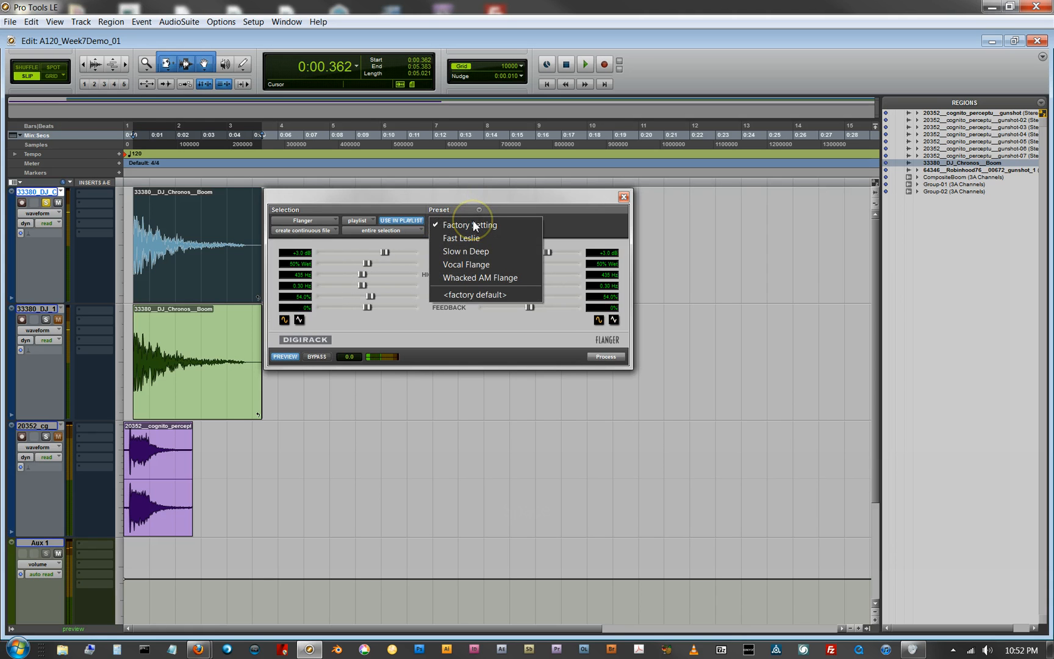
left_click(491, 207)
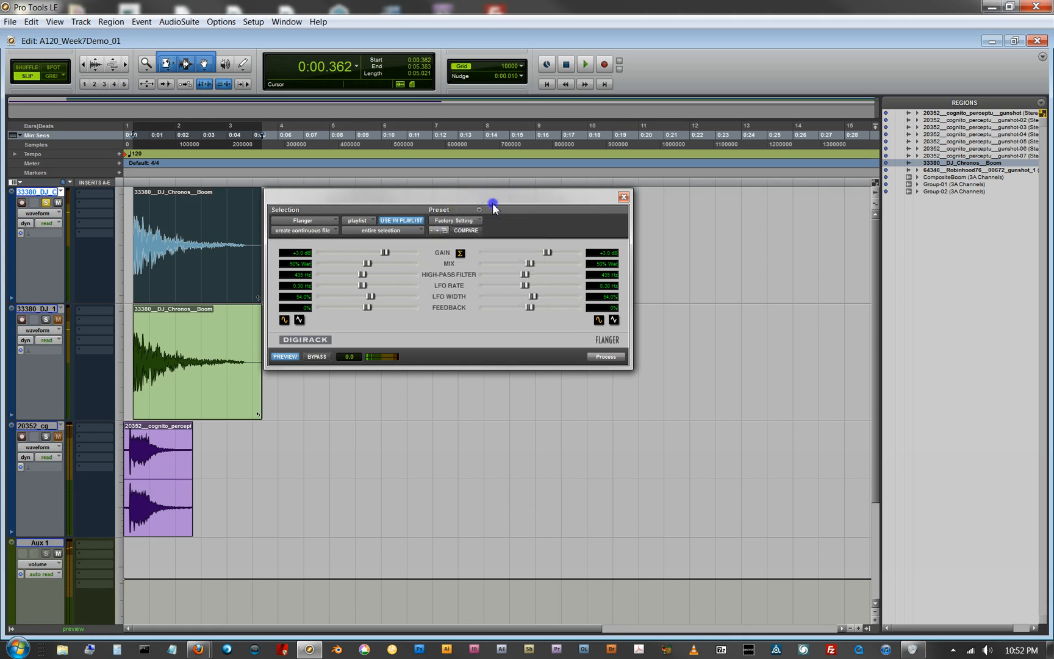
left_click(445, 231)
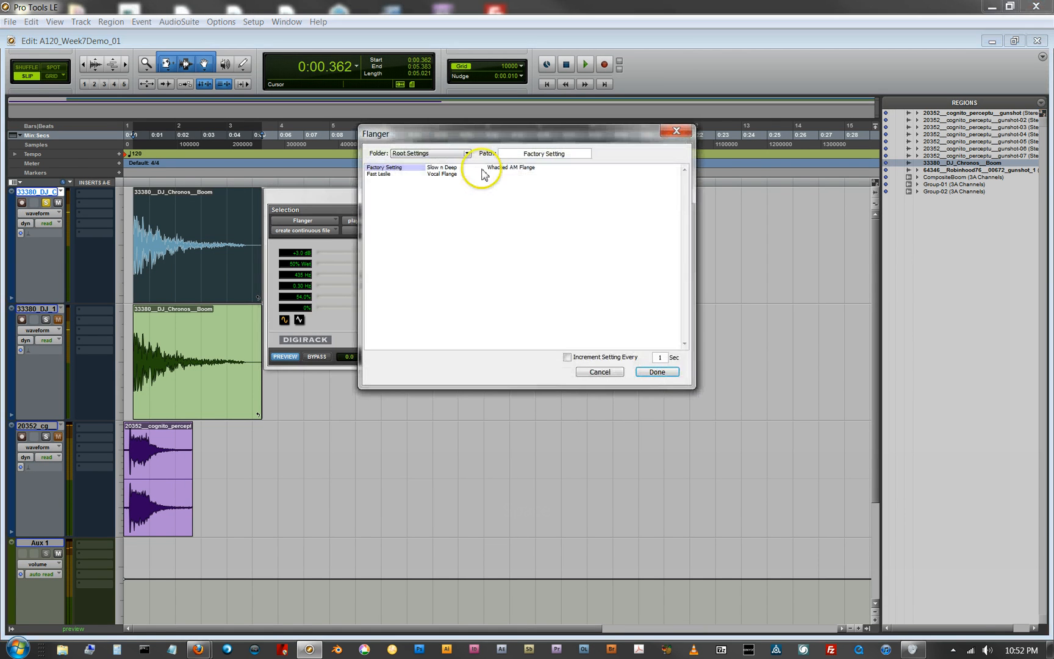
left_click_drag(482, 134, 599, 168)
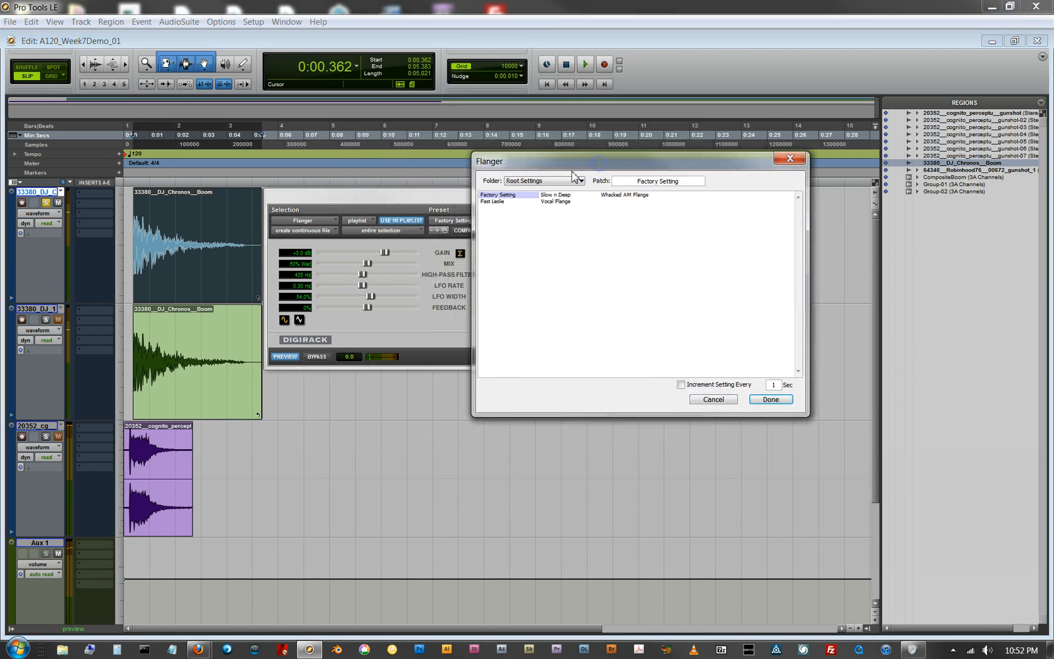
left_click(580, 180)
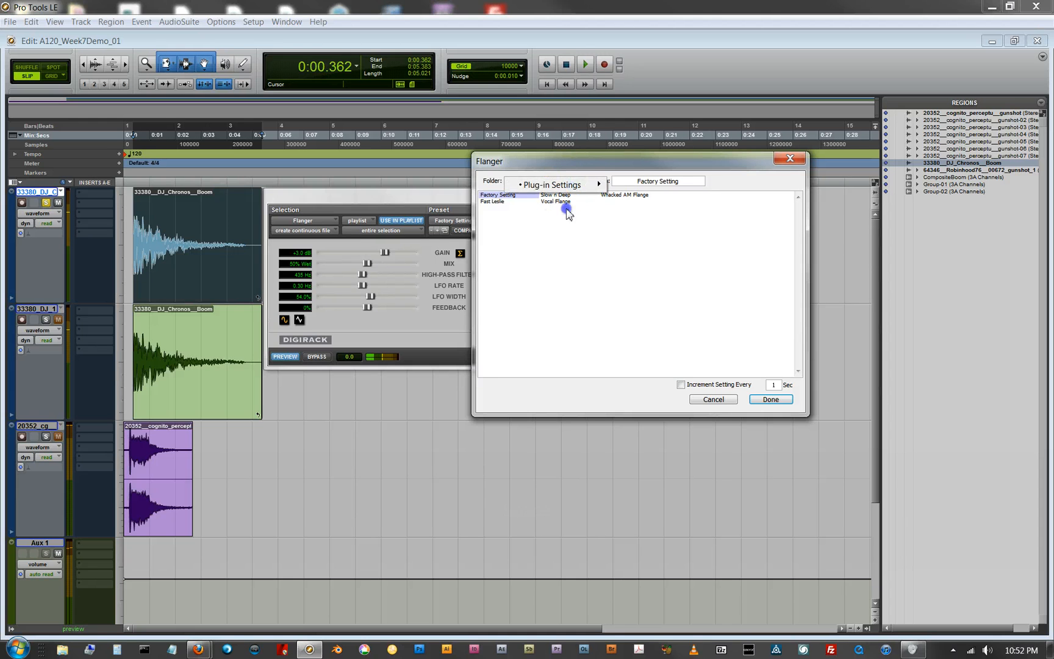
left_click(558, 227)
Step: Audition Fast Leslie, Slow n Deep, Vocal Flange, Whacked AM Flange and Factory Setting from the patch list, ending on Fast Leslie
left_click(493, 202)
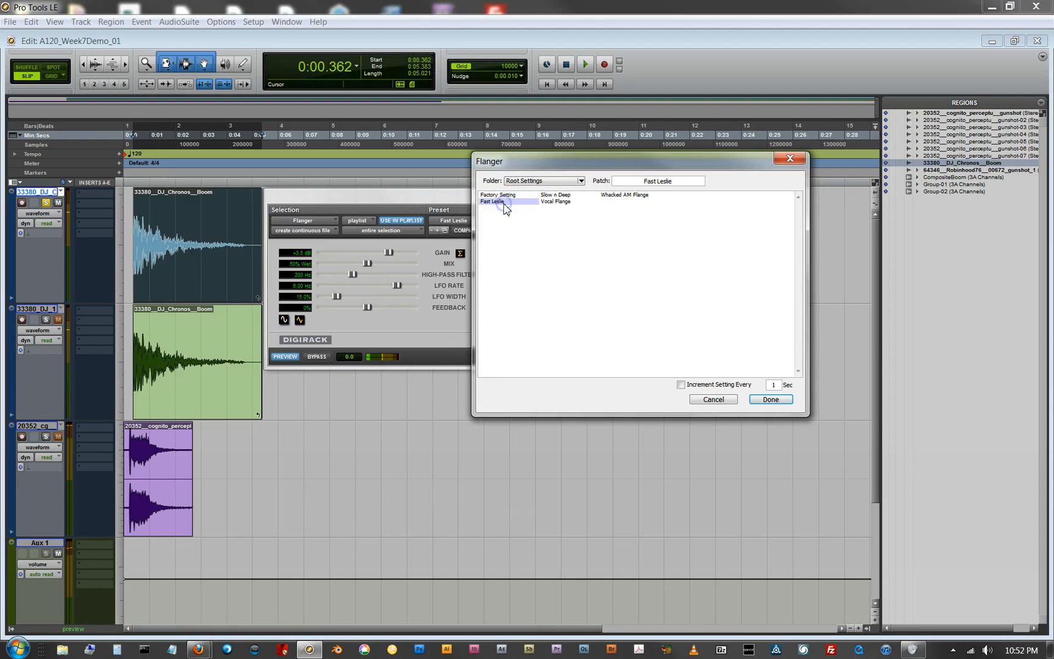
left_click_drag(572, 165, 631, 159)
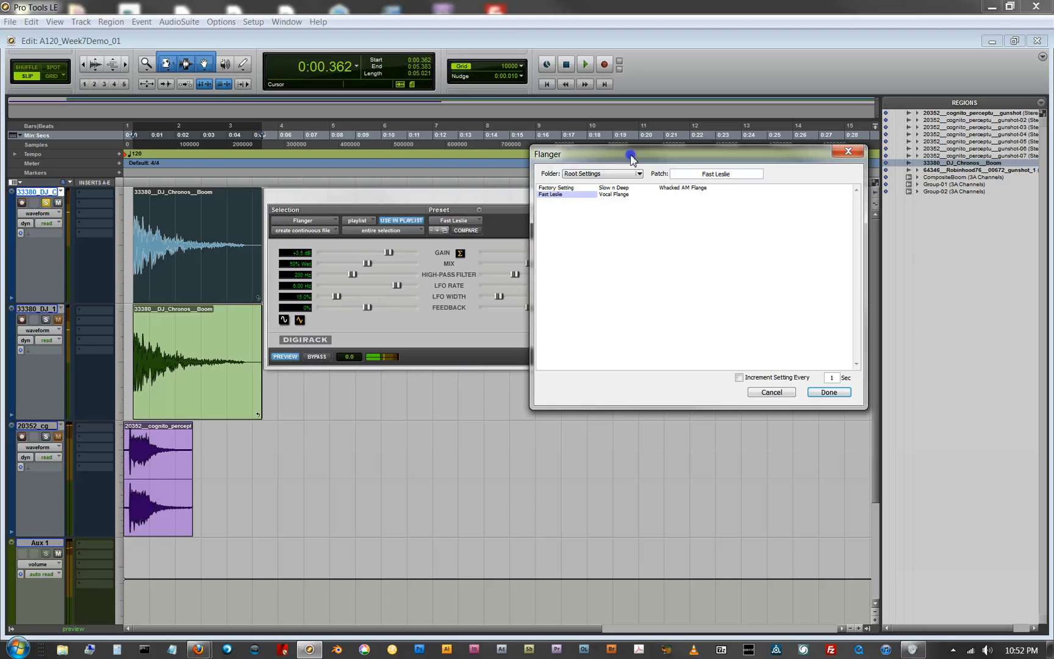
left_click(613, 187)
left_click(615, 194)
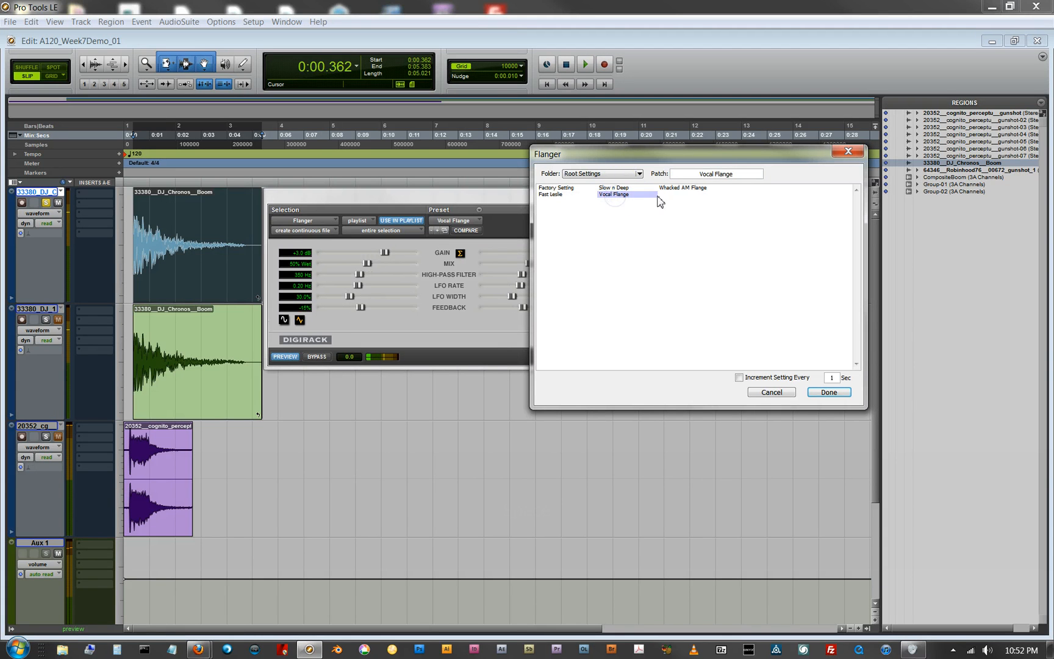
left_click(675, 189)
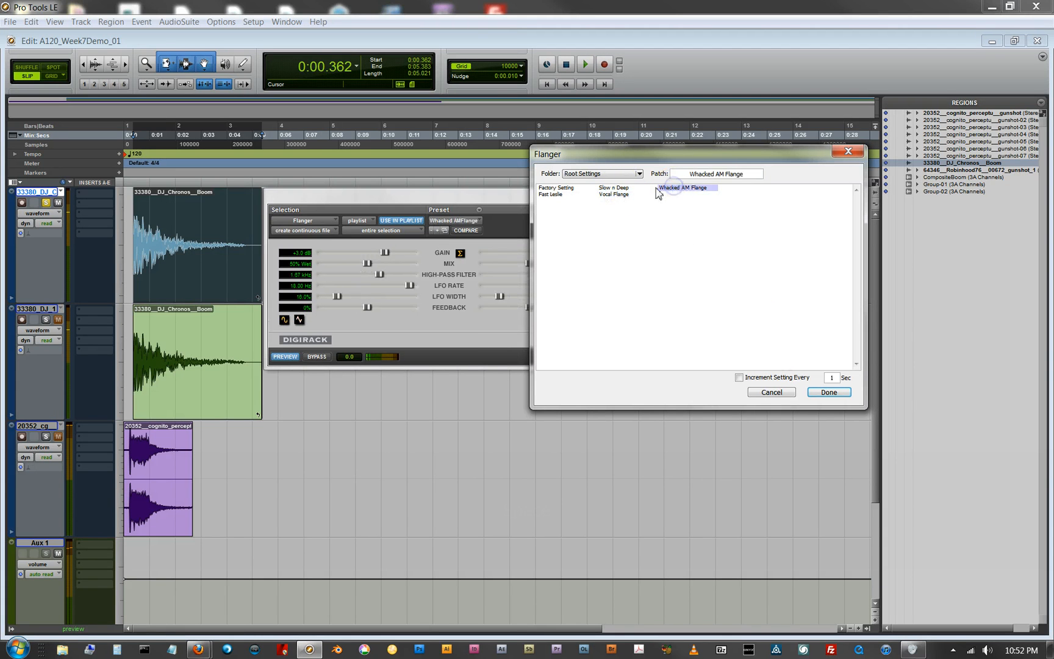
left_click(562, 189)
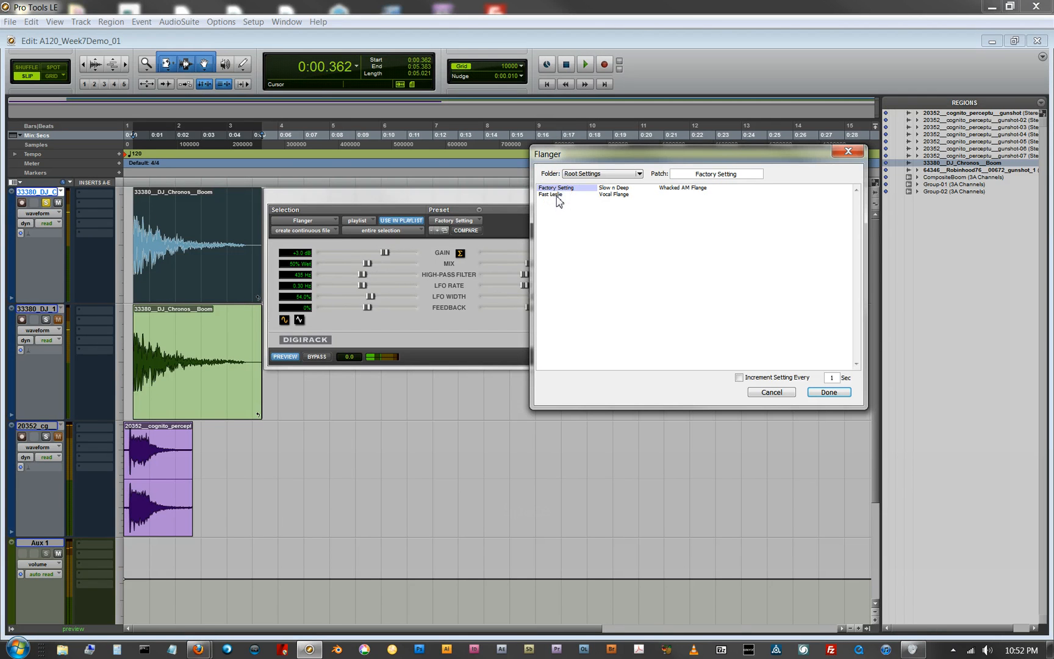
left_click(558, 195)
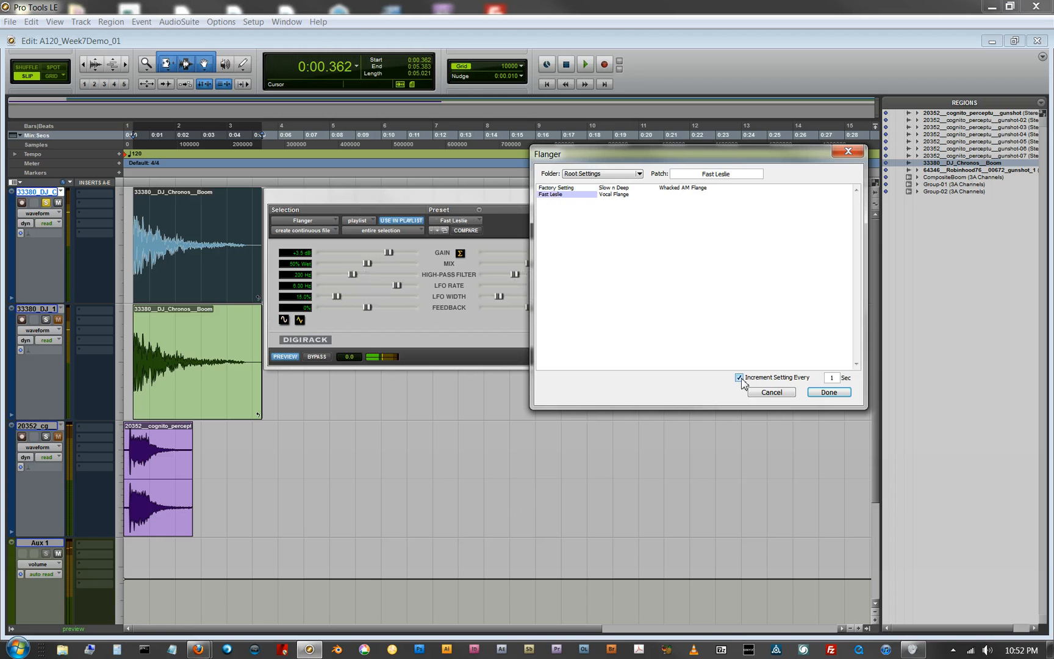
Step: Audition the patches with automatic Increment Setting Every 5 seconds, try another interval, and accept the patch dialog
double_click(829, 377)
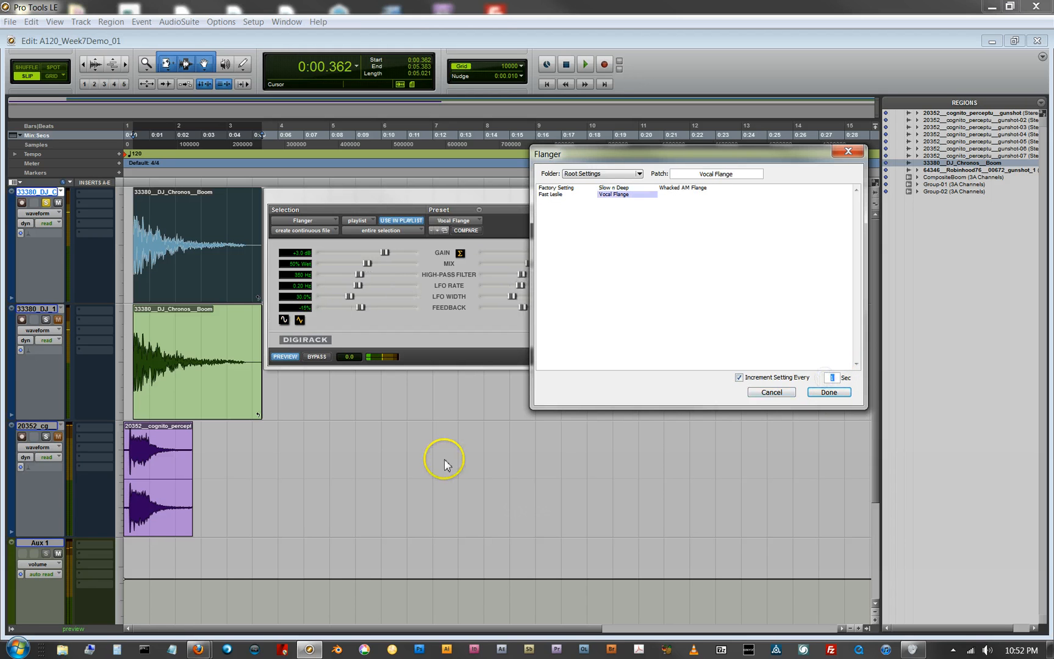
type("5")
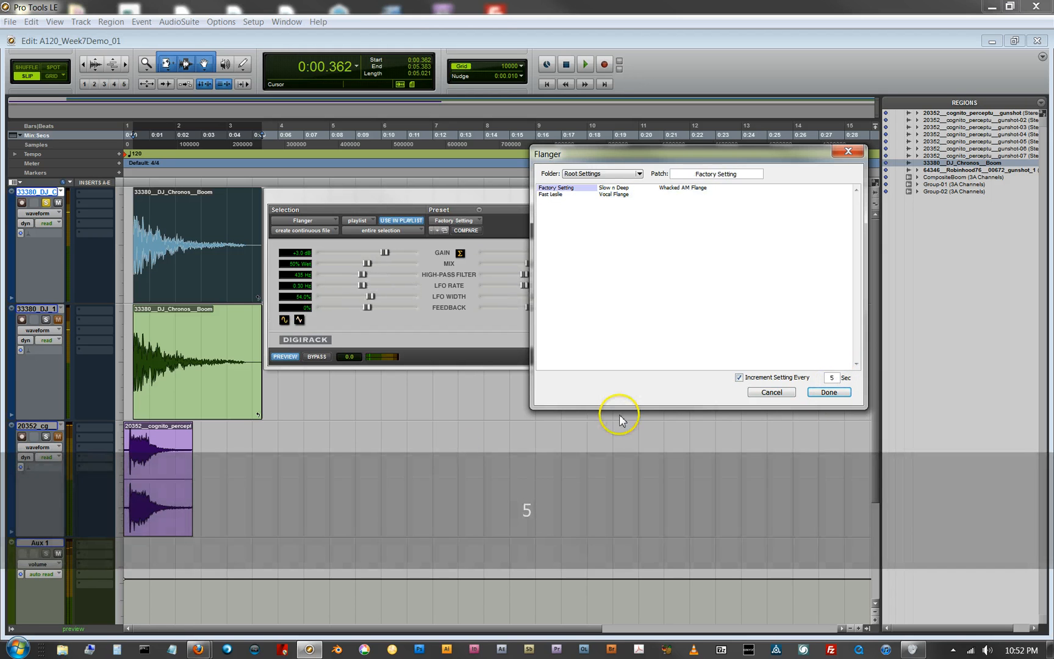
left_click(741, 378)
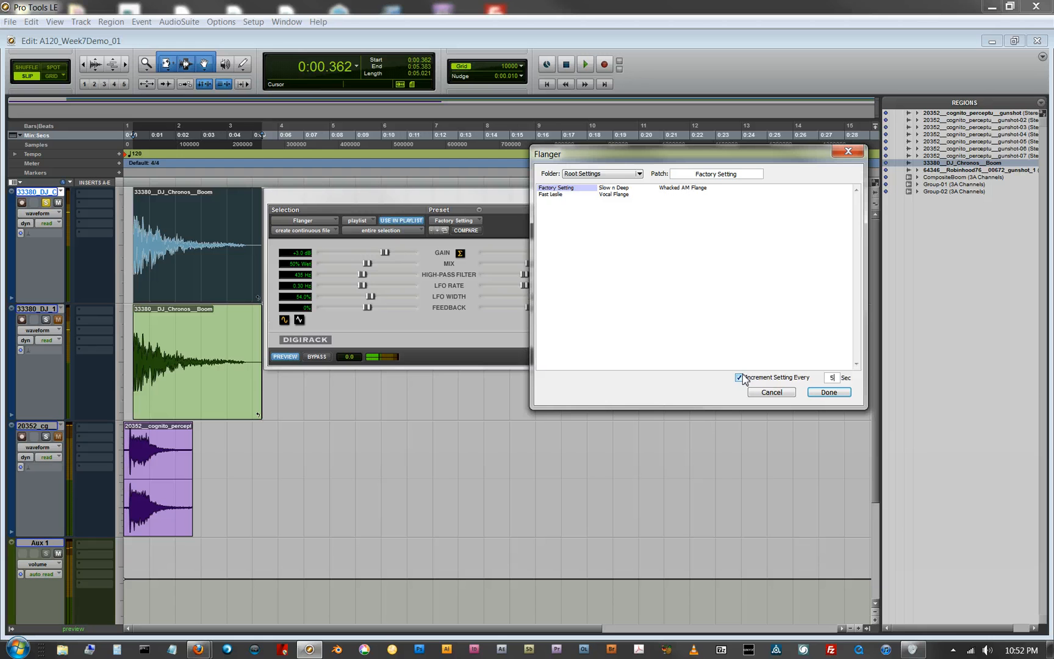
left_click(739, 377)
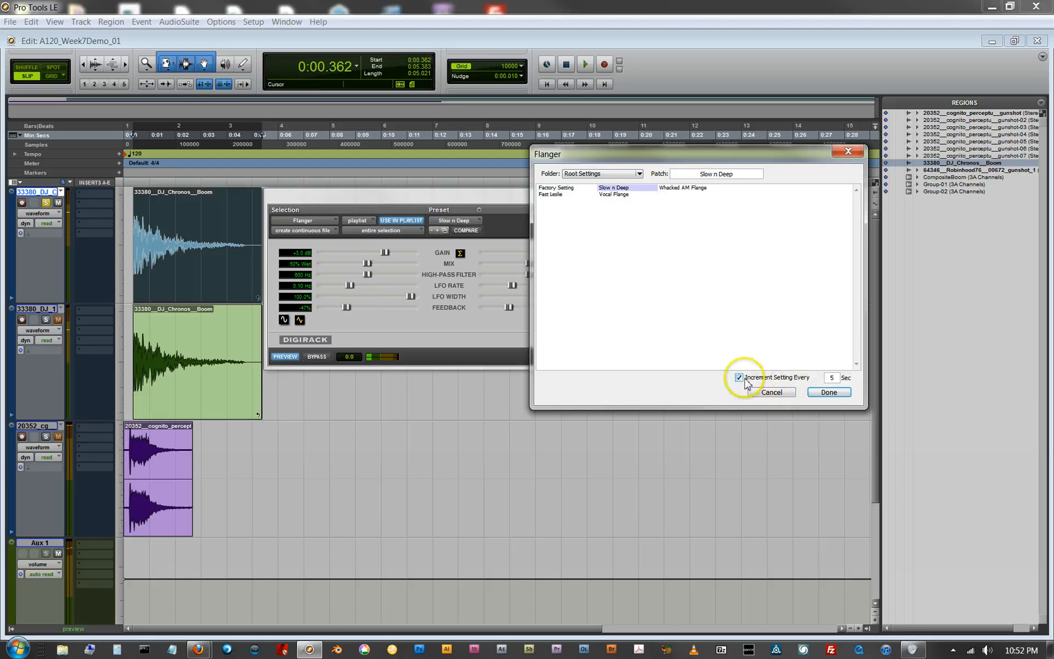
double_click(831, 378)
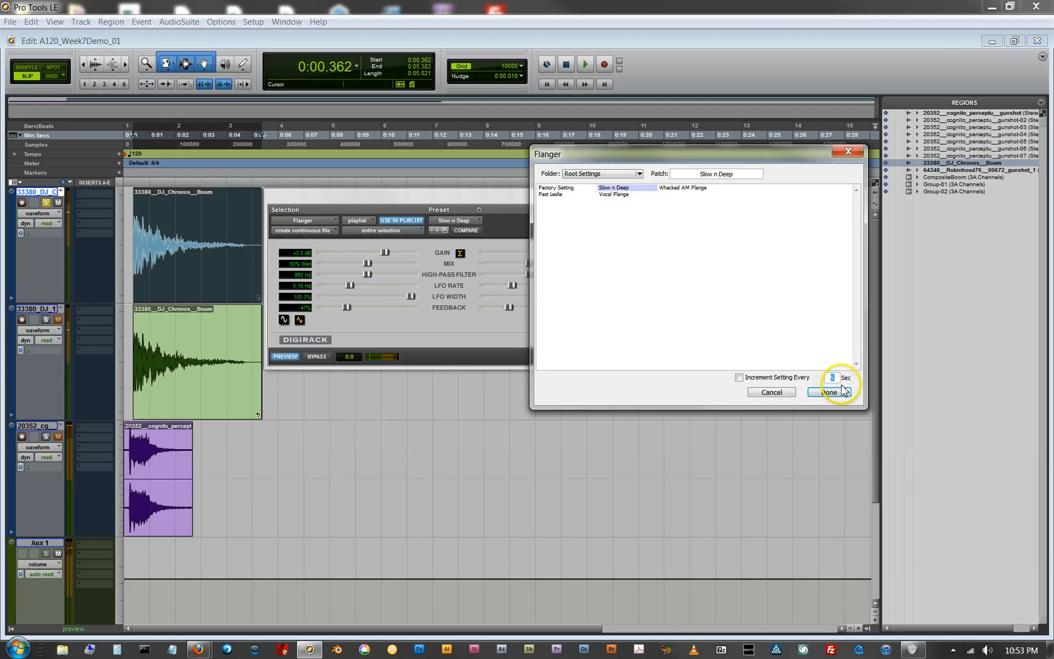
left_click(739, 377)
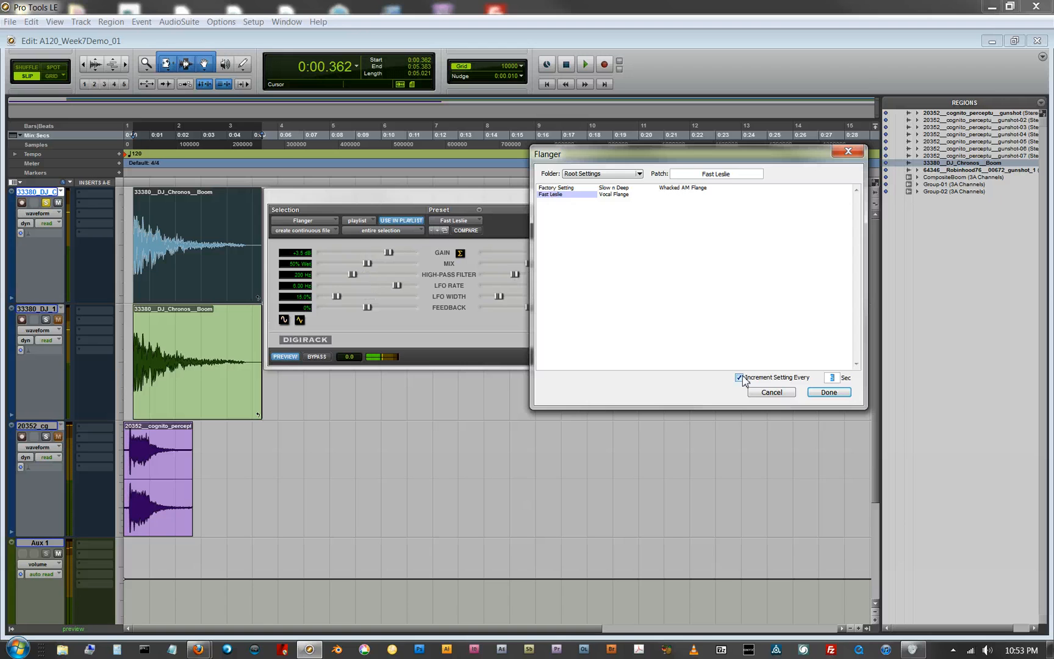
left_click(738, 378)
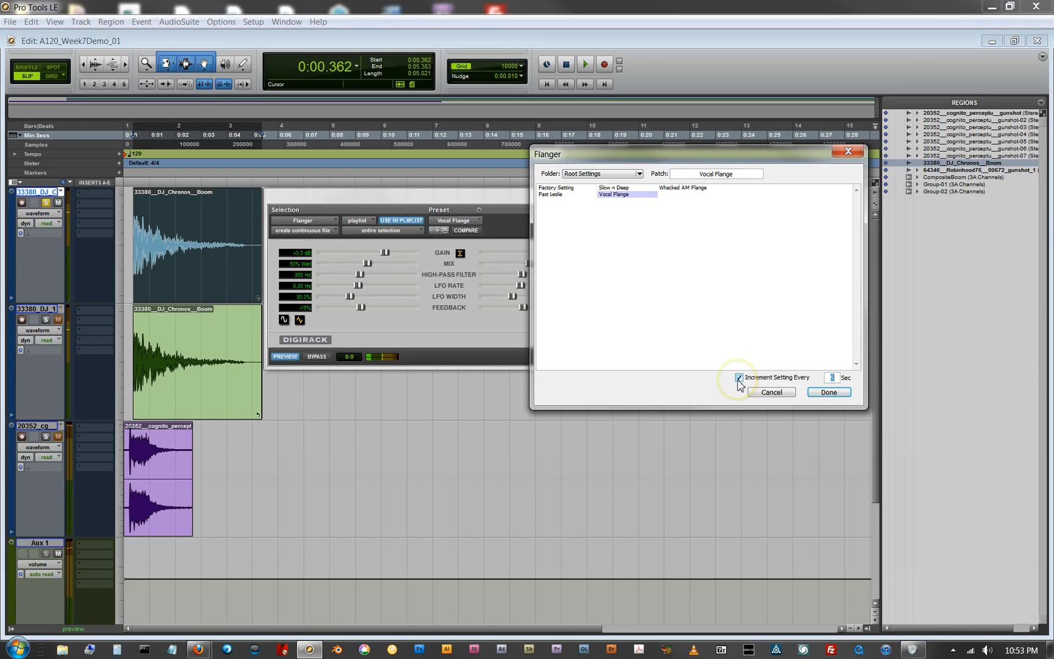
left_click(818, 399)
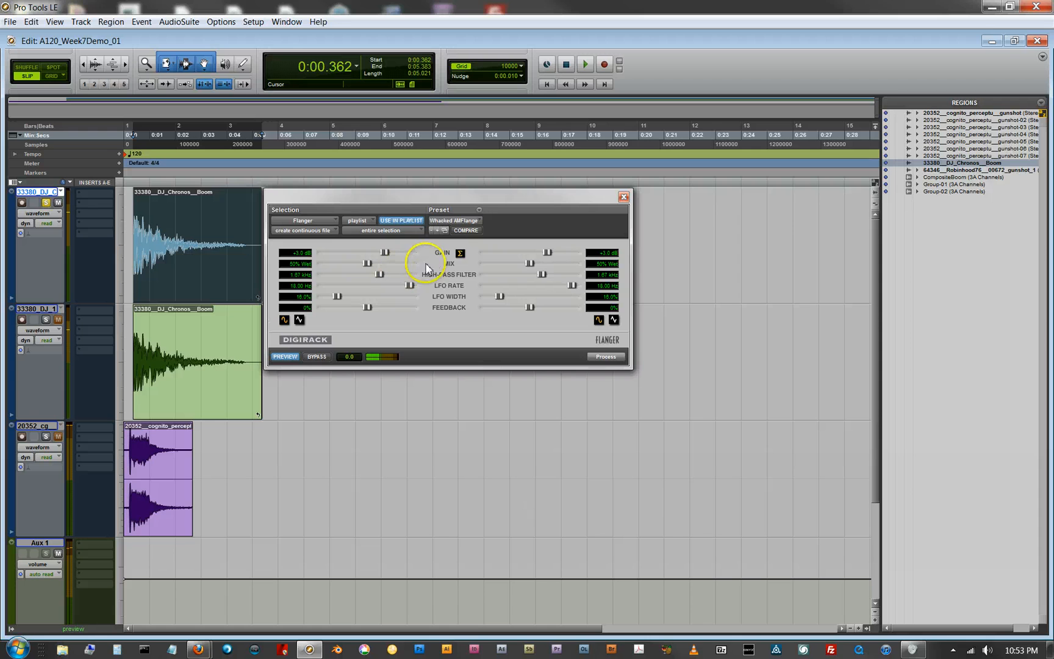
Step: Load the Slow n Deep preset and set feedback to 100% left and 75% right, mix to 79% wet left and 42% wet right
left_click(441, 221)
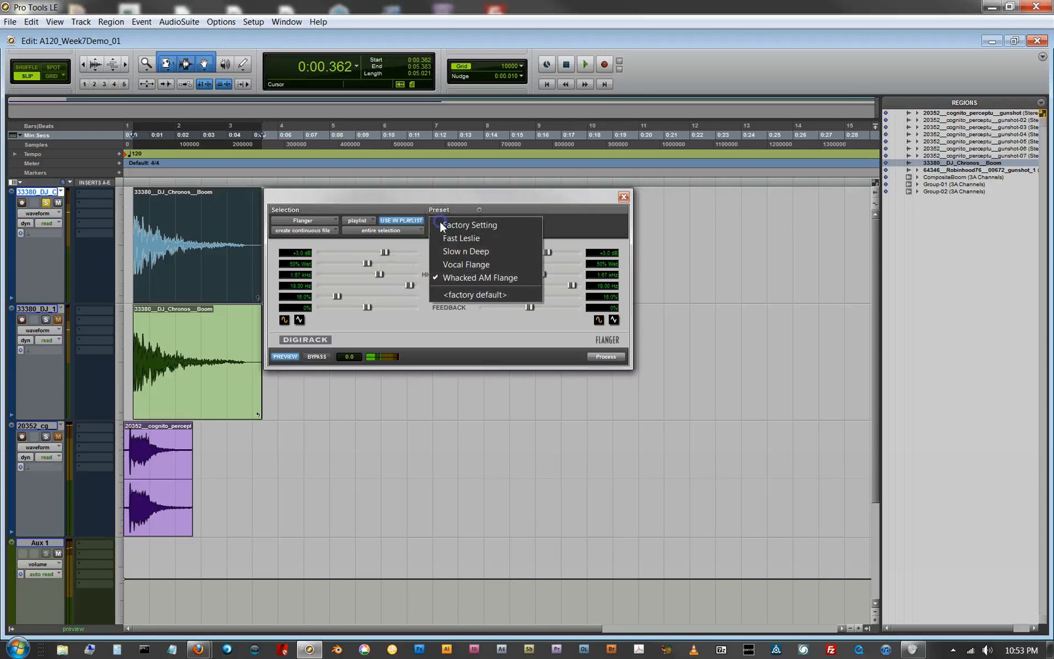
left_click(482, 255)
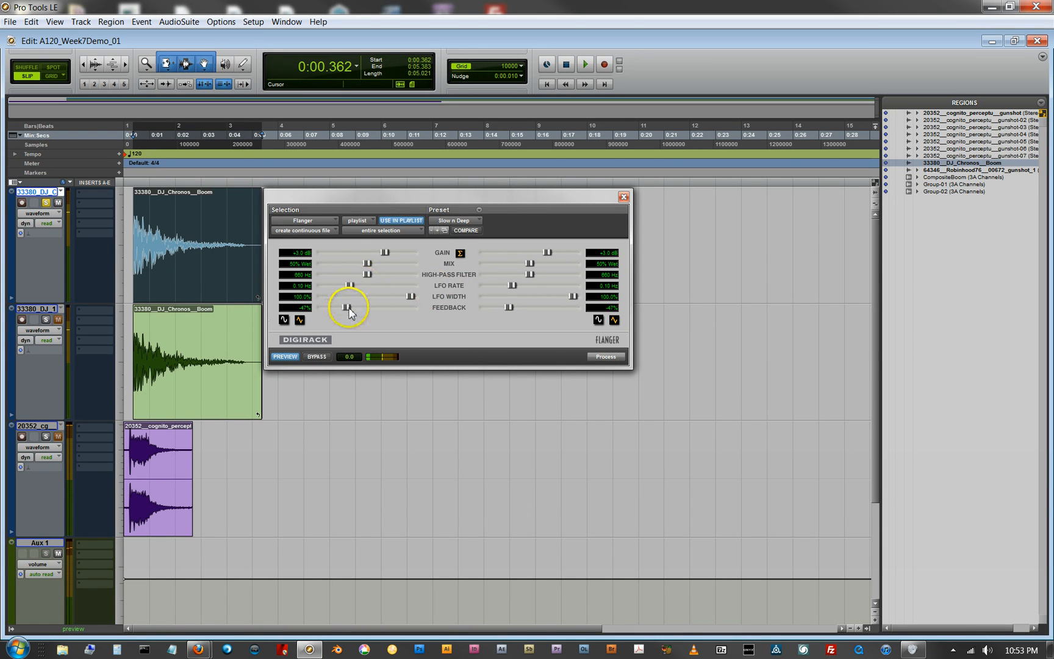
left_click_drag(346, 307, 379, 312)
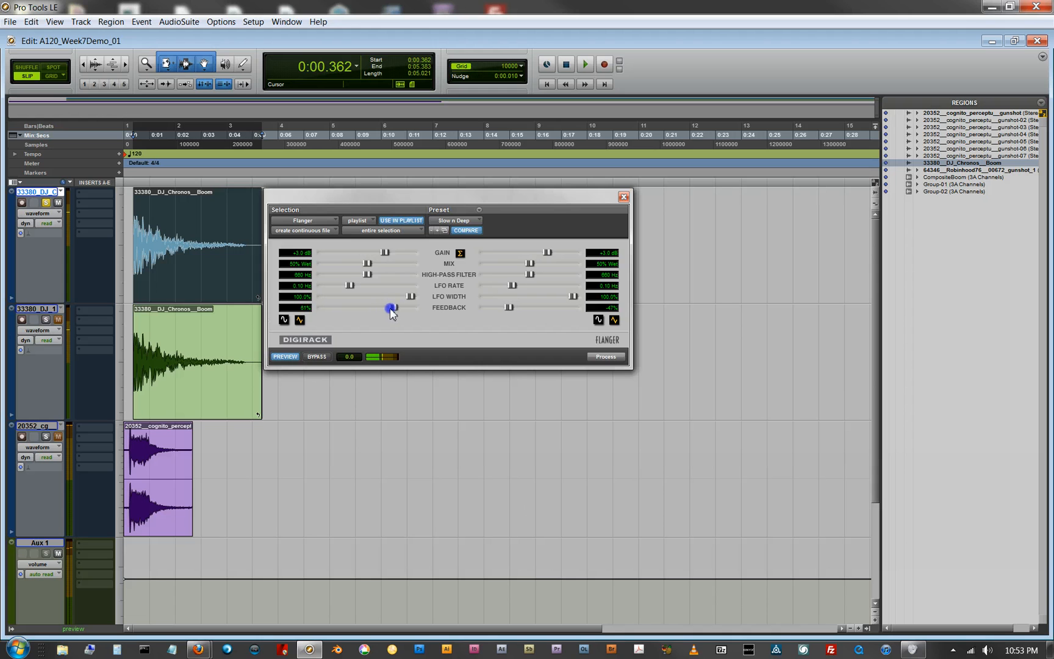
left_click_drag(509, 307, 514, 310)
left_click(366, 264)
left_click_drag(366, 262, 391, 264)
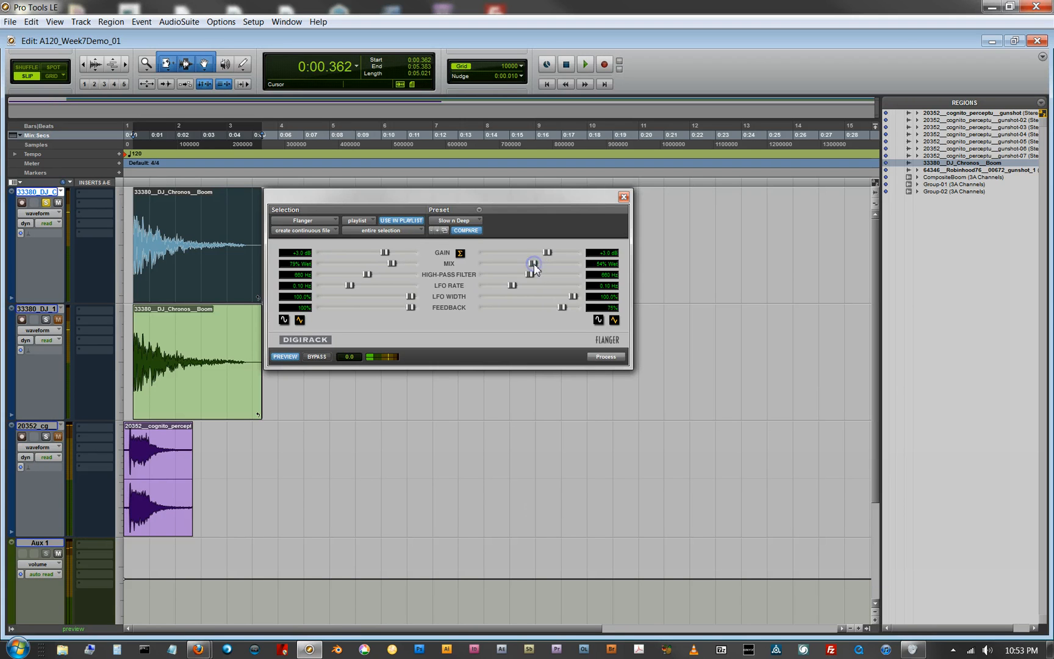
left_click_drag(529, 268, 524, 264)
Step: Process the boom region with the customized Flanger settings, close the Flanger window, and play back the processed region
left_click(606, 357)
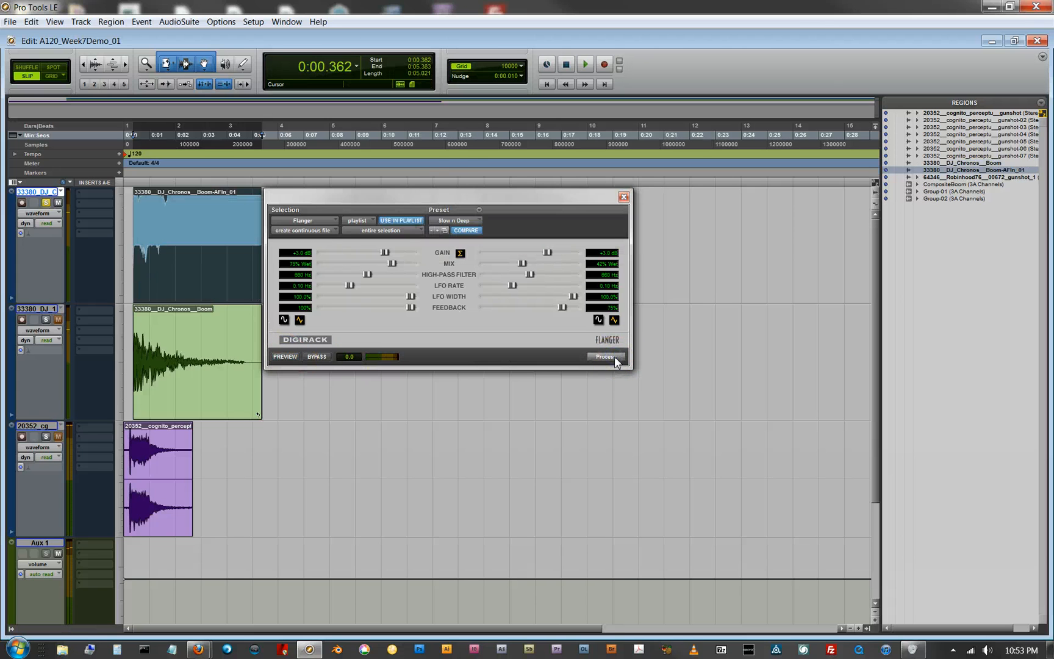
left_click(623, 197)
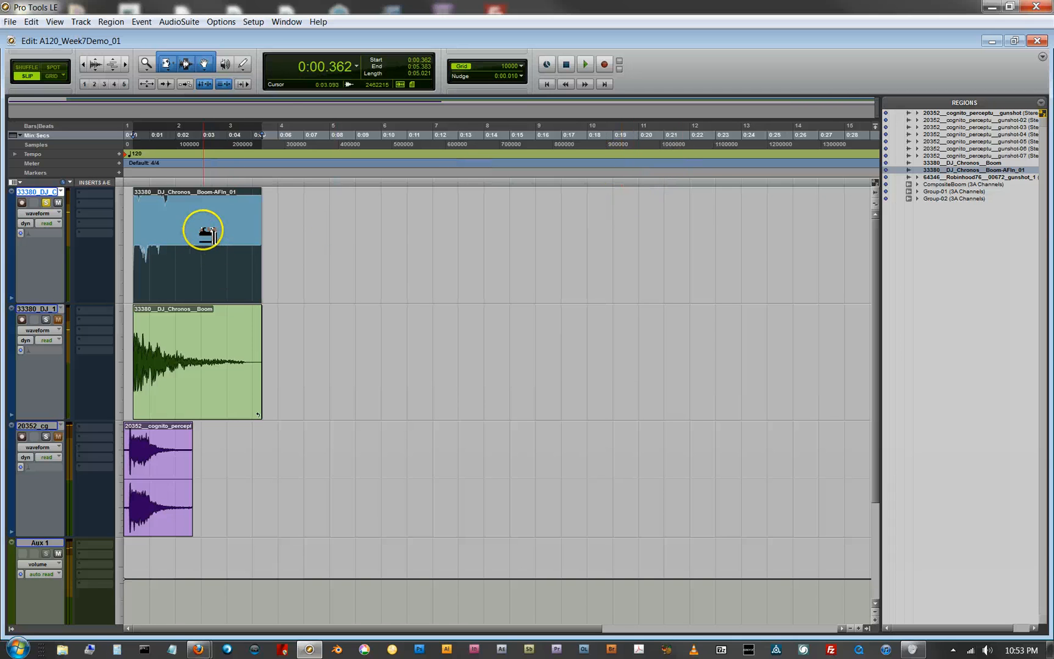
key("space")
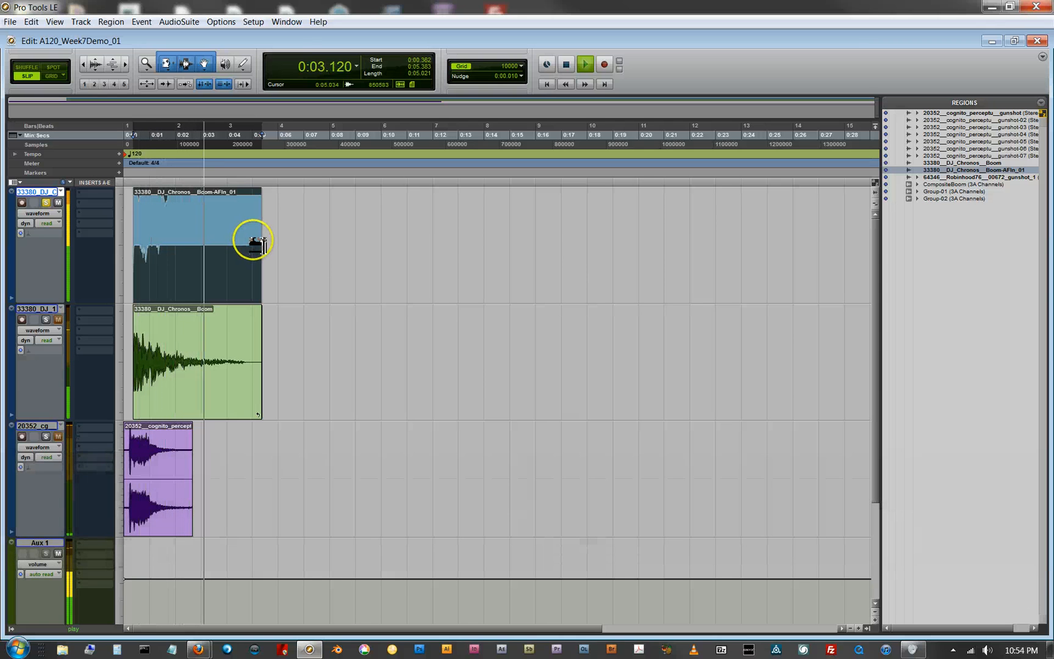
key("space")
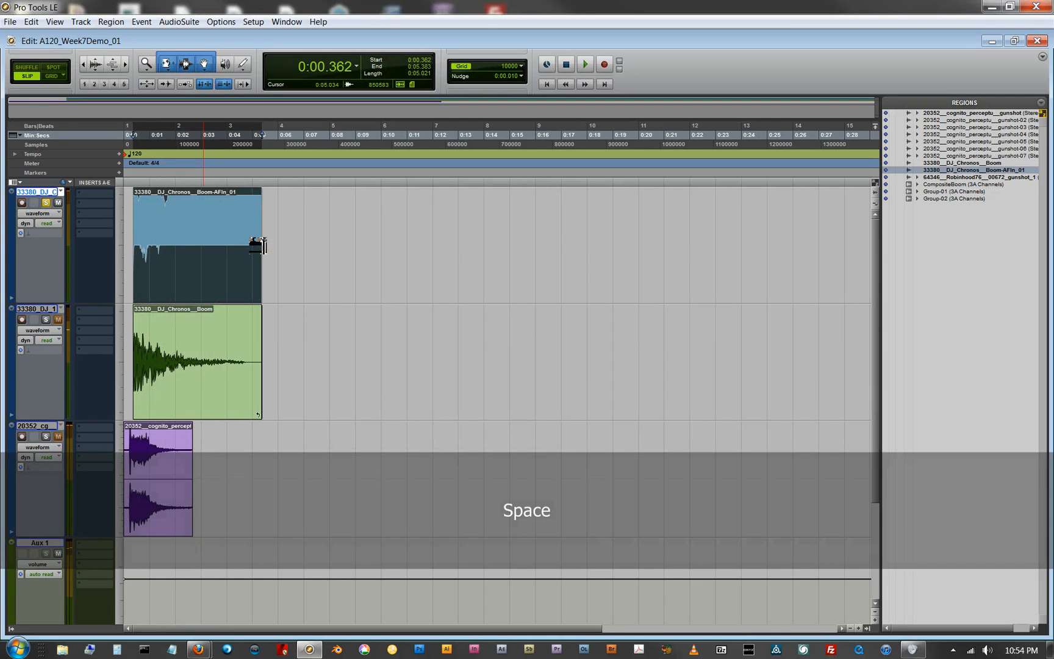
Step: Undo the Flanger processing on the first track's boom region
key("ctrl")
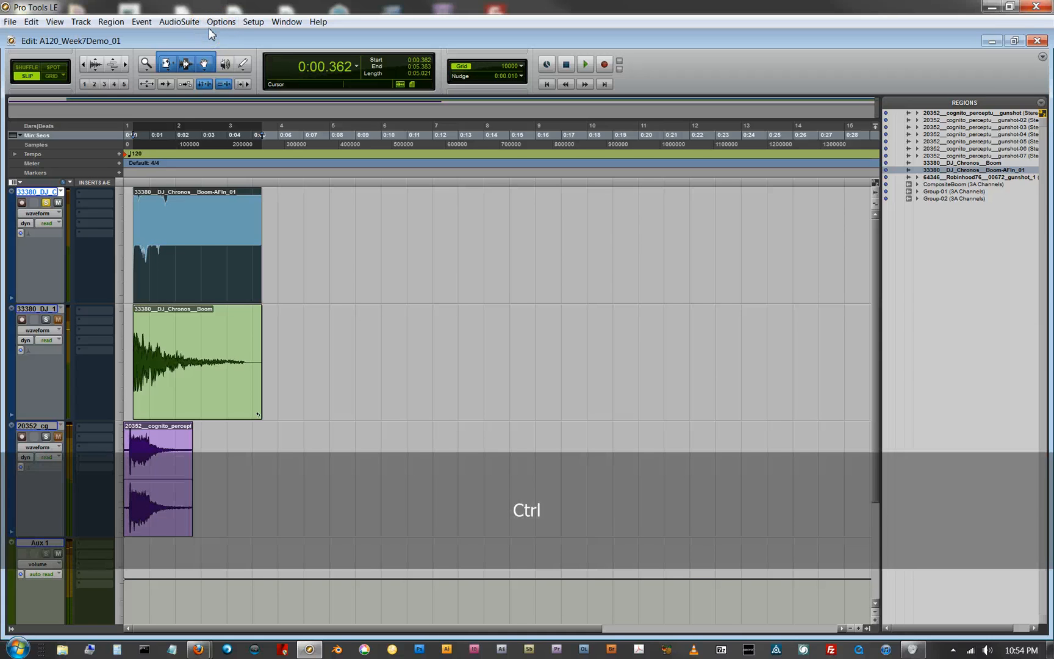
key("ctrl+z")
Step: Process the boom region with the AudioSuite Flanger's unmodified Slow n Deep preset, close the Flanger, and play back the region
left_click(179, 22)
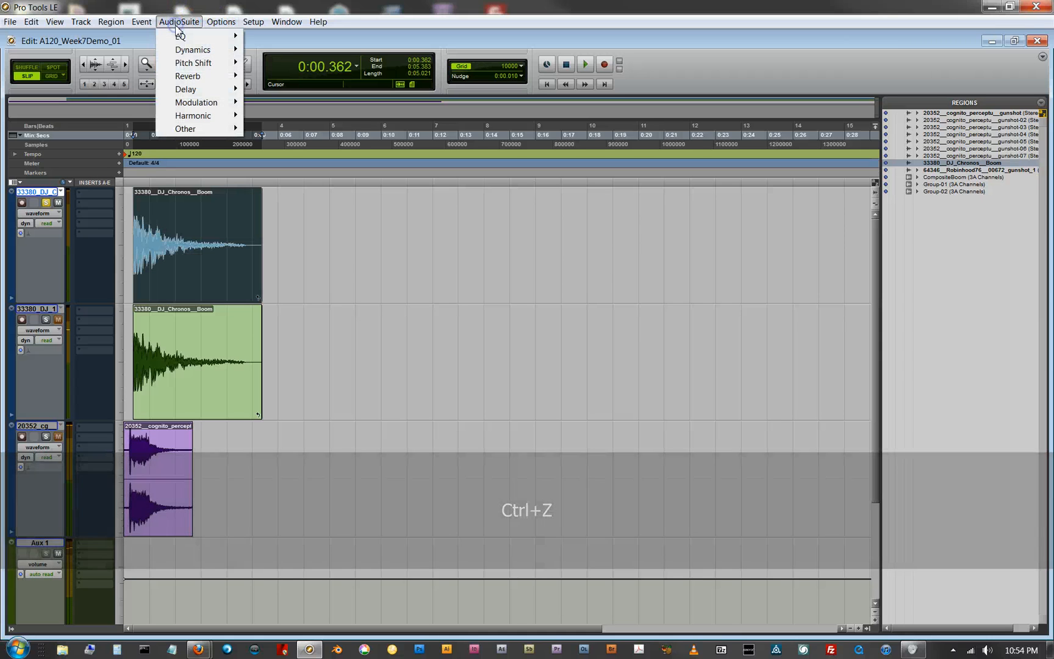
mouse_move(192, 109)
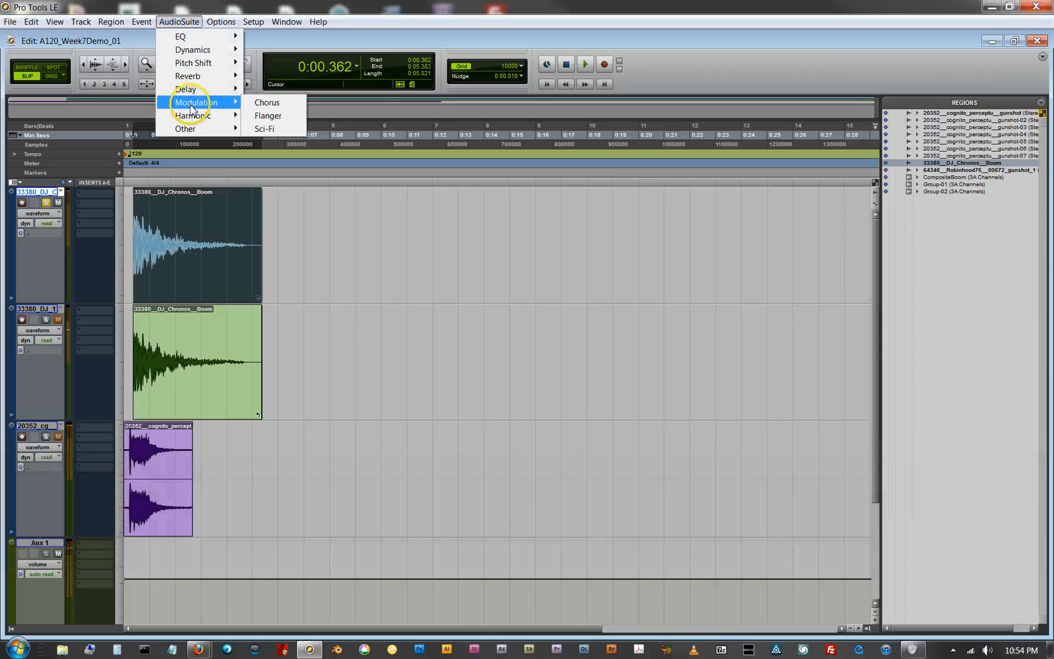
left_click(268, 115)
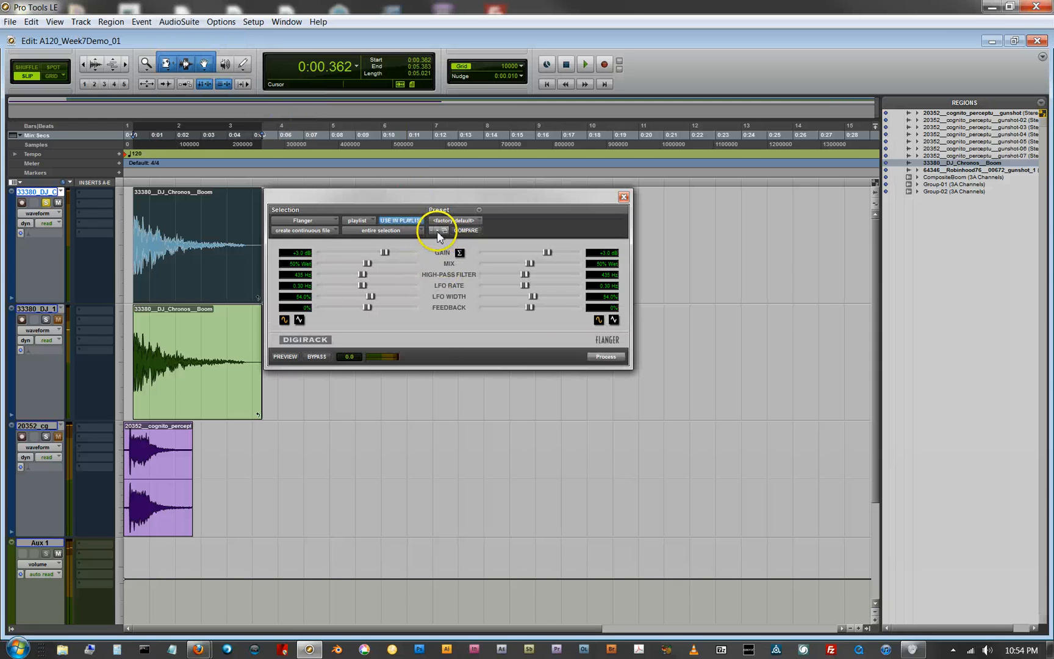
left_click(452, 221)
left_click(478, 253)
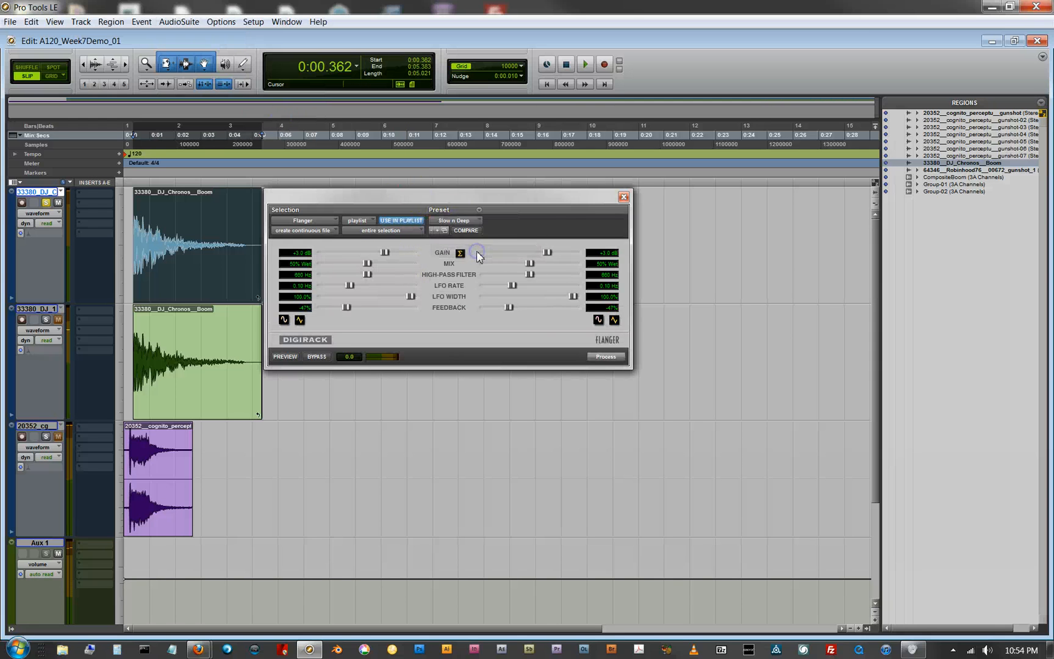
left_click(600, 356)
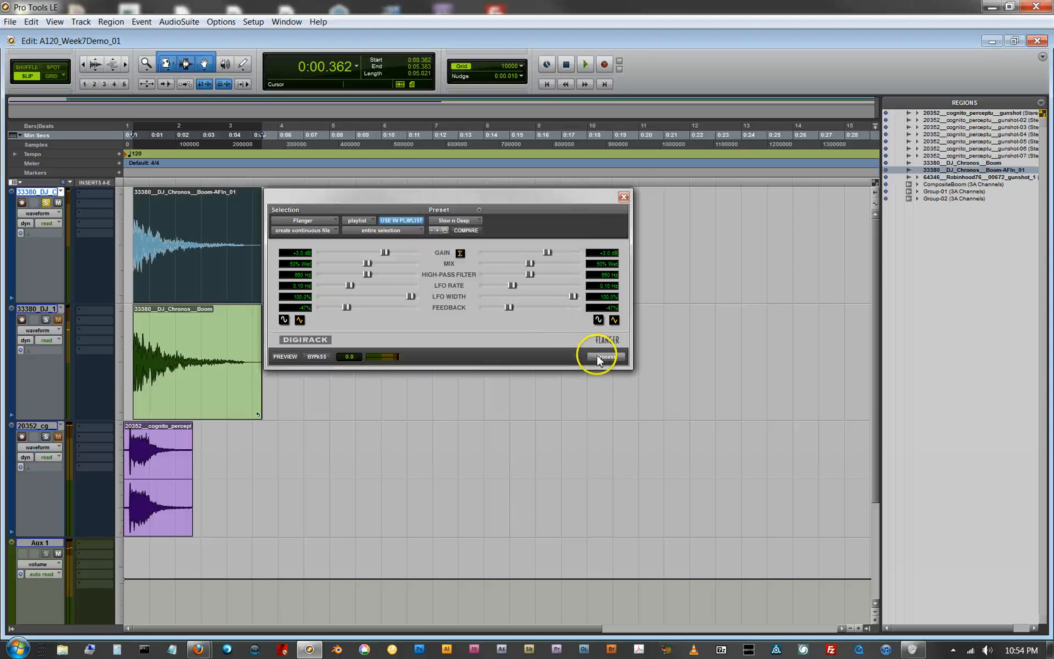
left_click(623, 197)
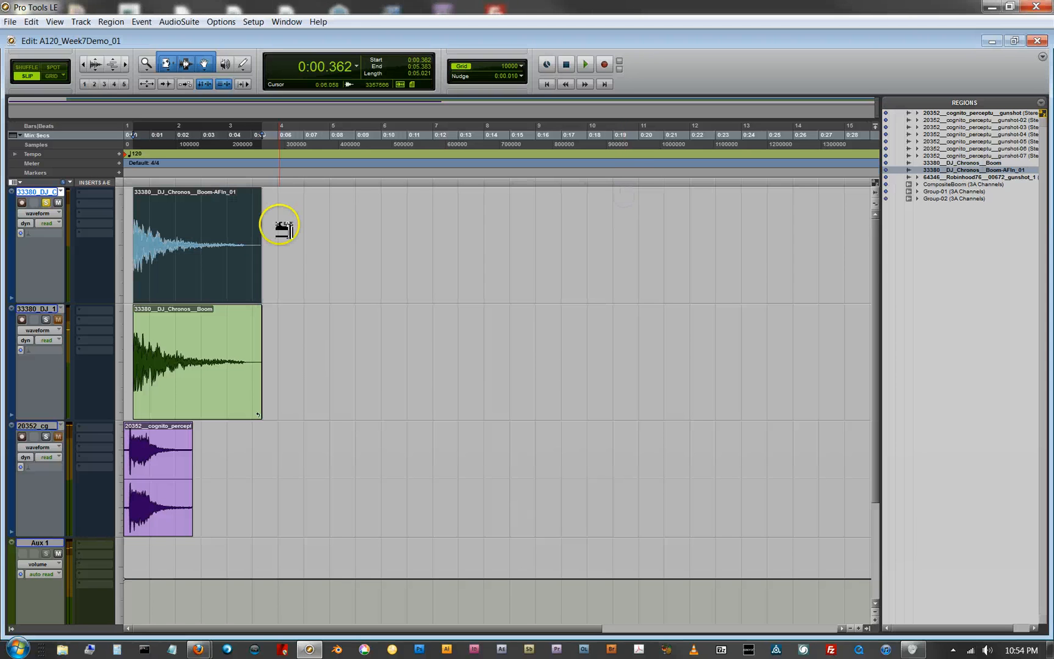
key("space")
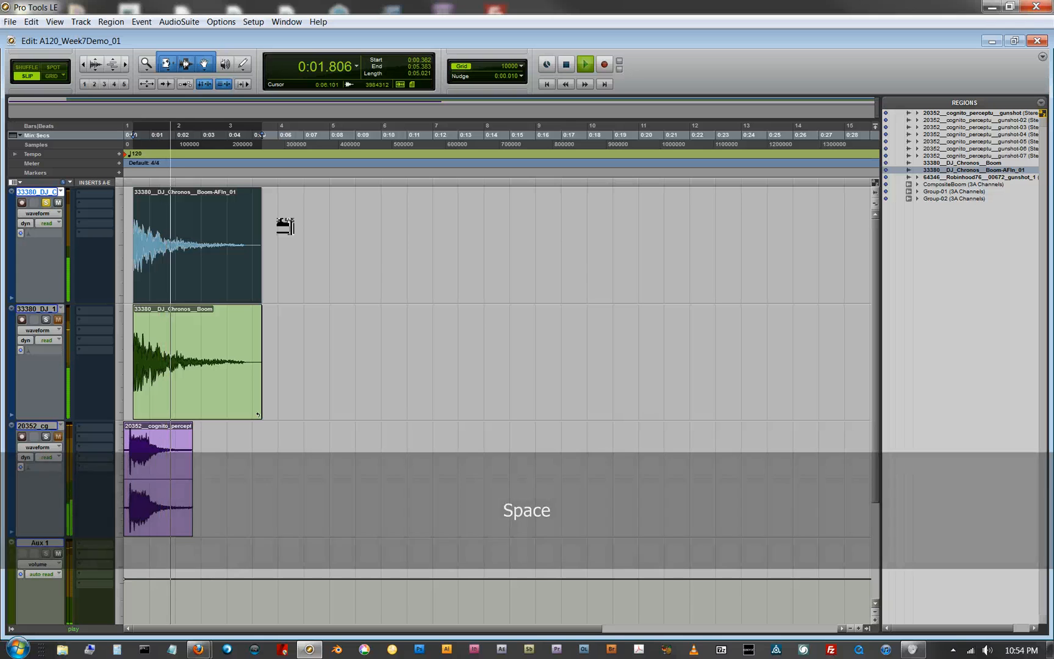
Step: Load the Slow n Deep preset in the AudioSuite Flanger for the boom region and set feedback to 57% left and 21% right
key("space")
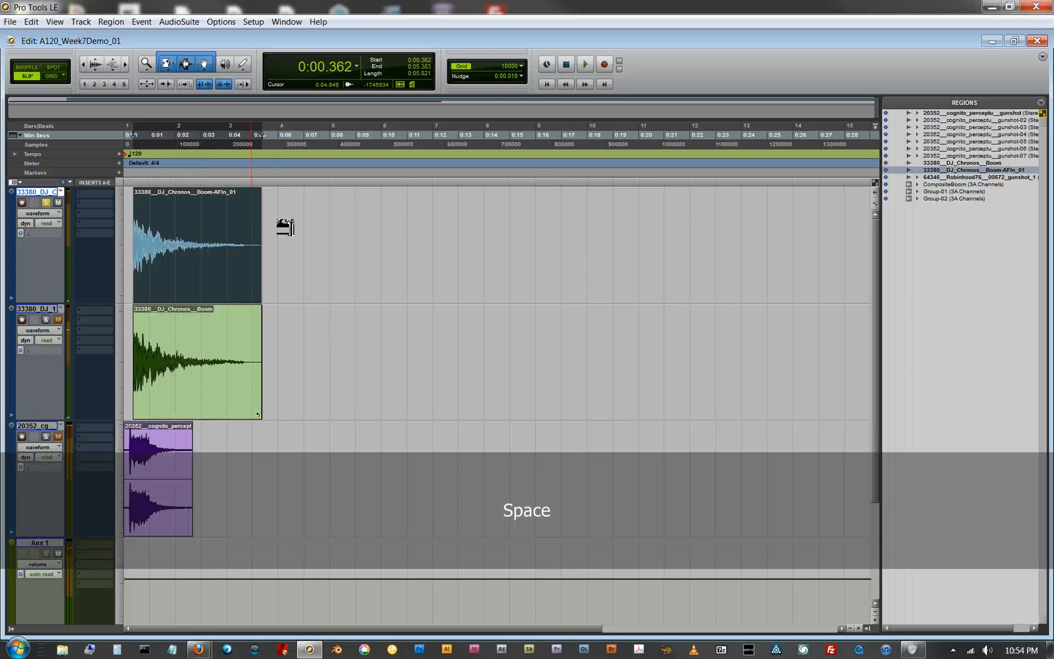
left_click(238, 264)
left_click(181, 23)
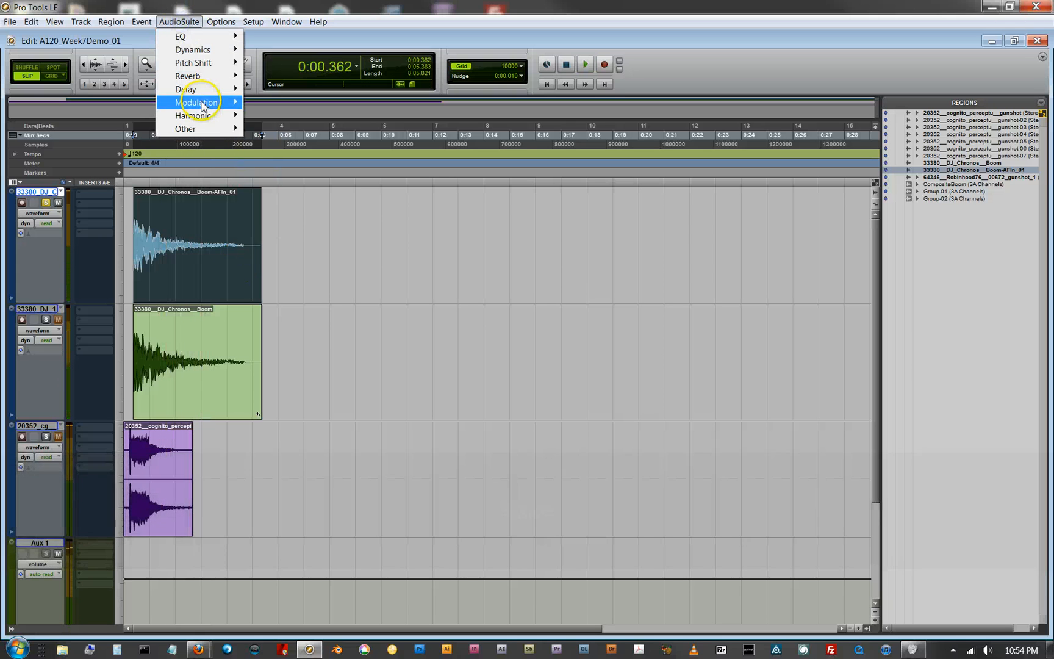
mouse_move(200, 102)
left_click(270, 115)
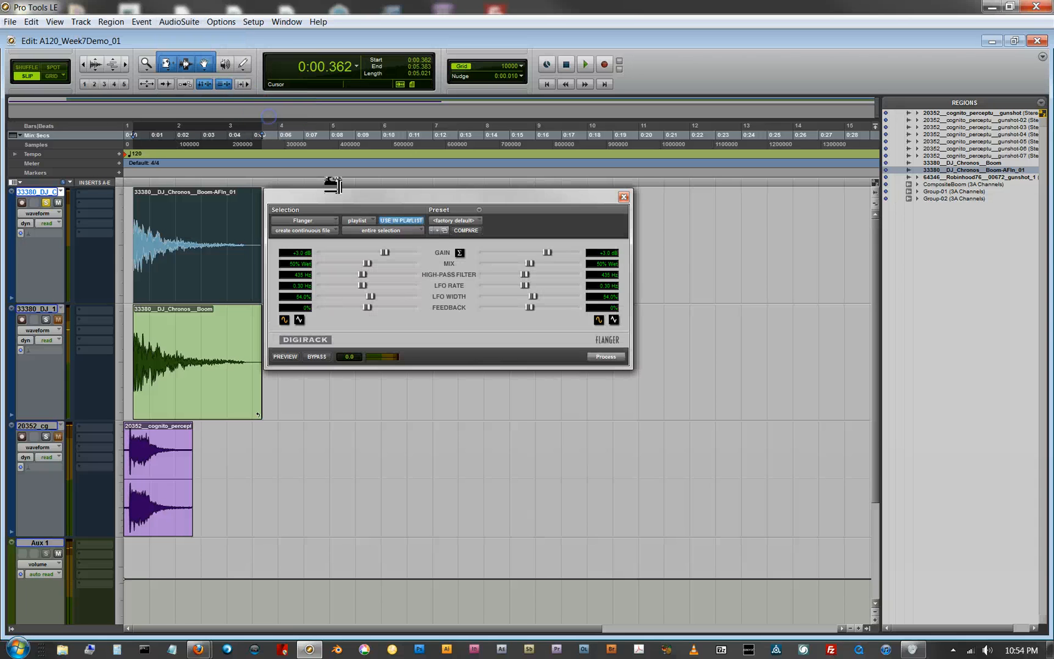
left_click(437, 231)
left_click(450, 254)
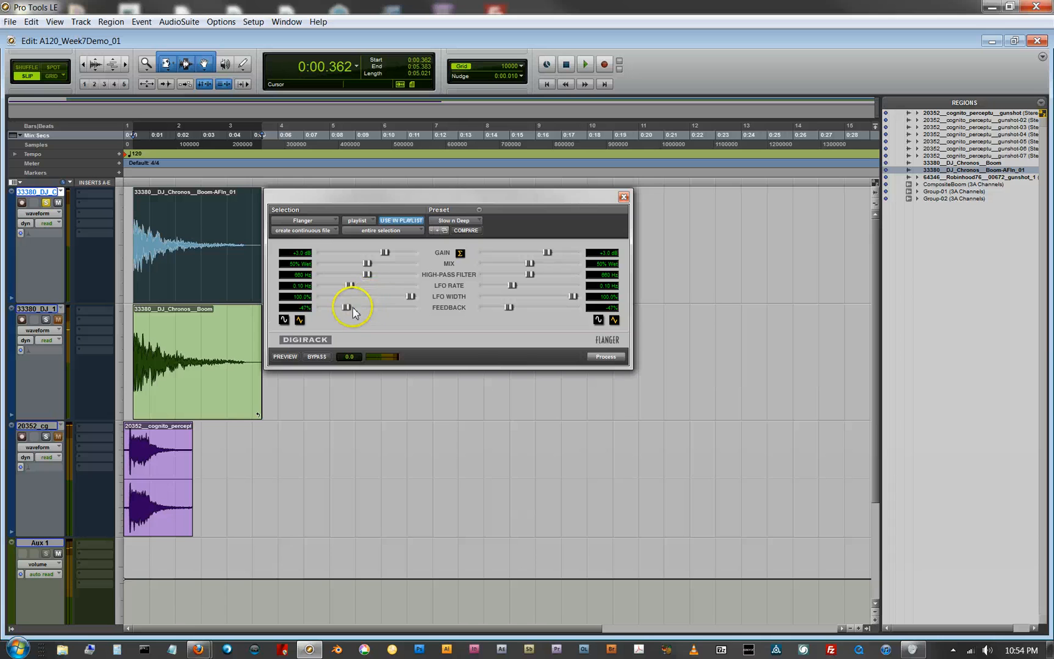
left_click_drag(346, 307, 363, 311)
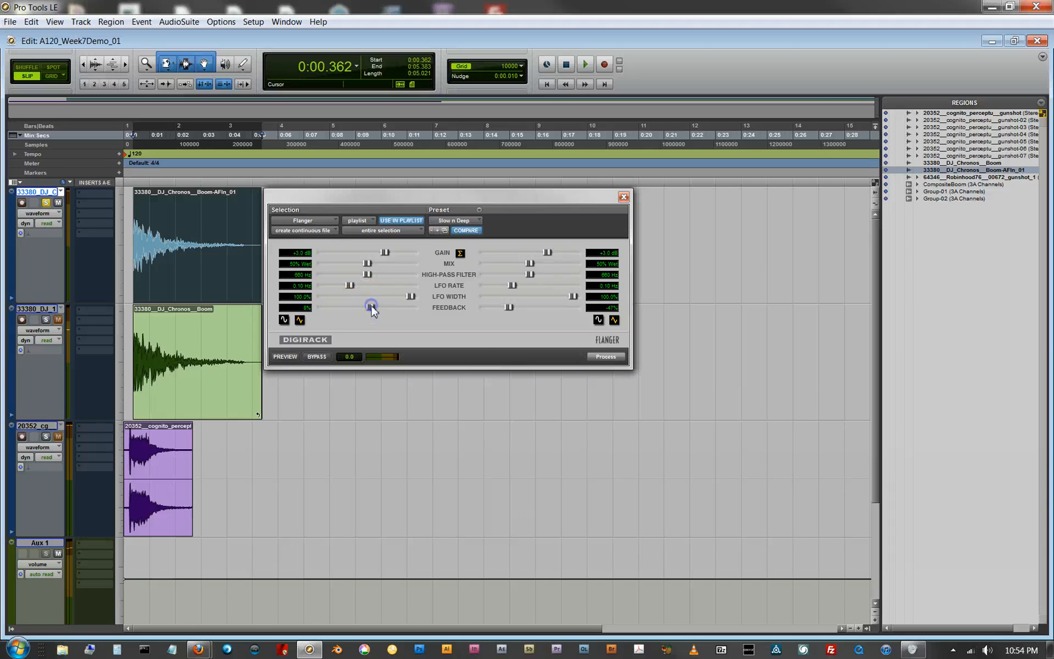
left_click_drag(507, 306, 530, 311)
Step: Process the boom region with the adjusted Flanger settings, close the Flanger, and play the result back both soloed and with all tracks
left_click(604, 357)
left_click(625, 198)
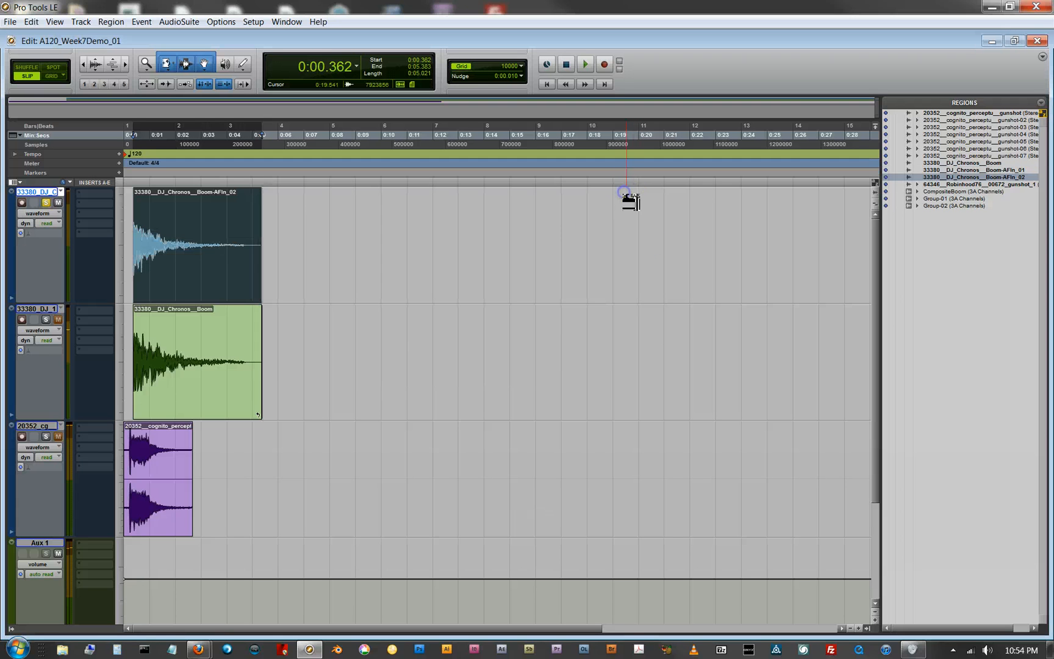
key("space")
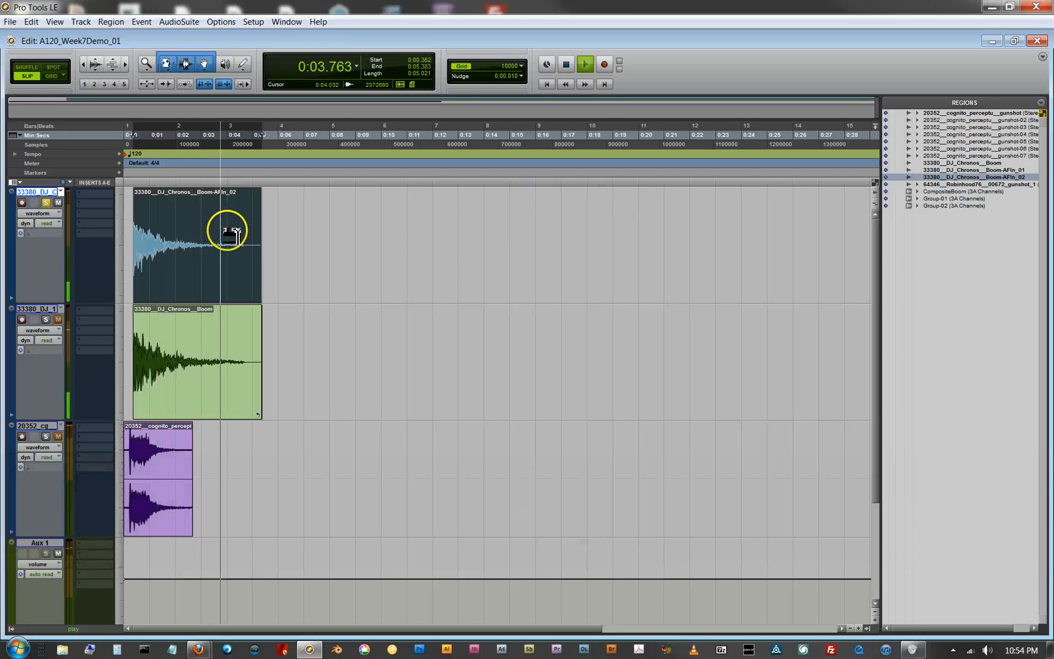
key("space")
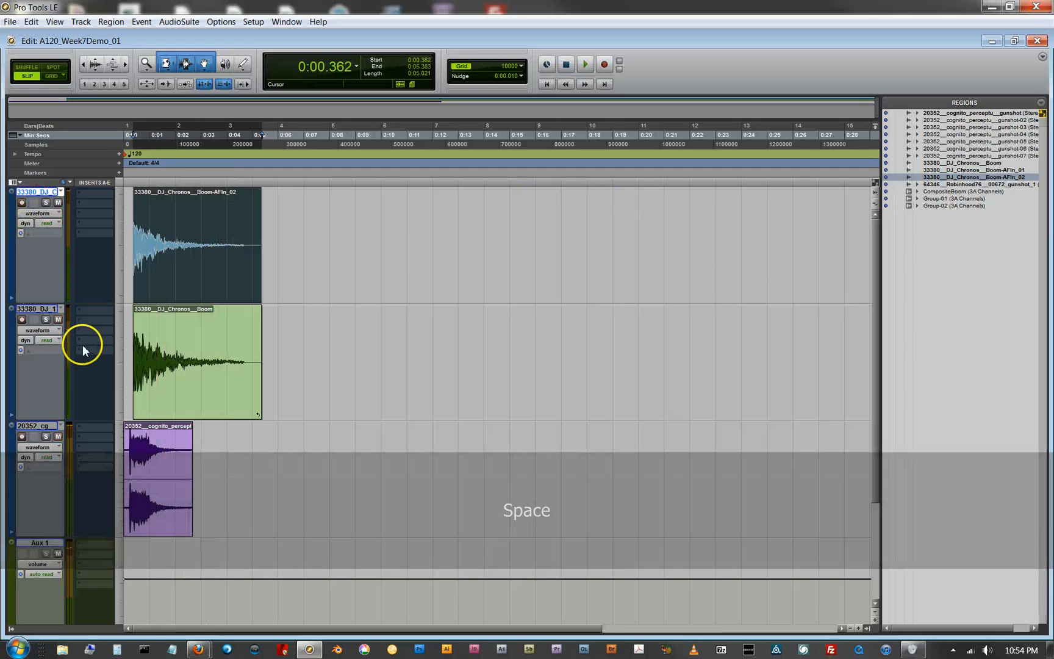
key("space")
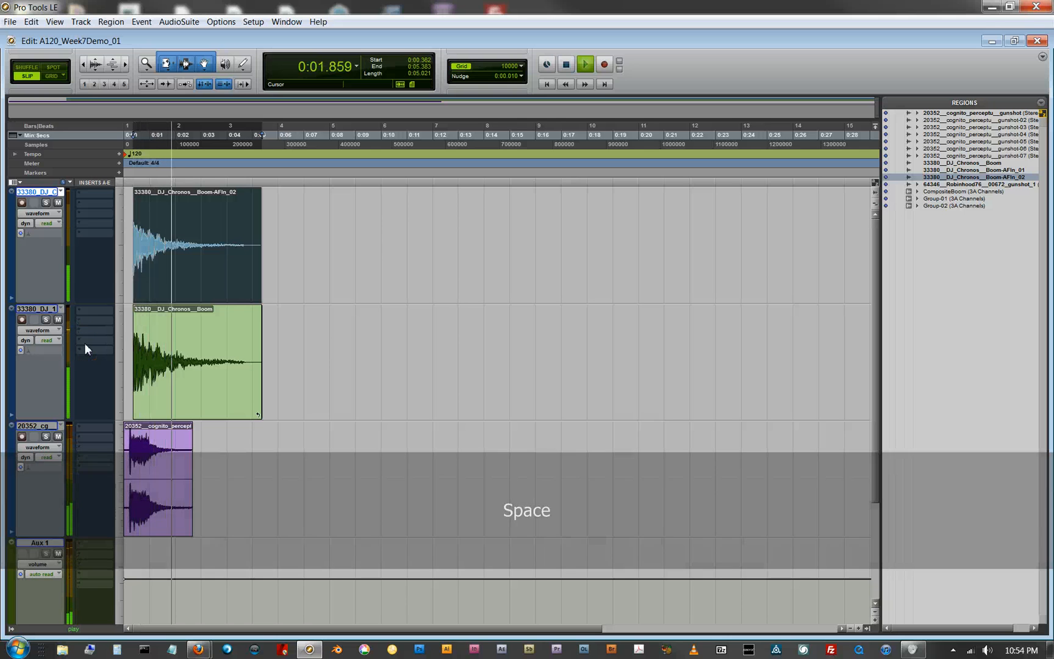
key("space")
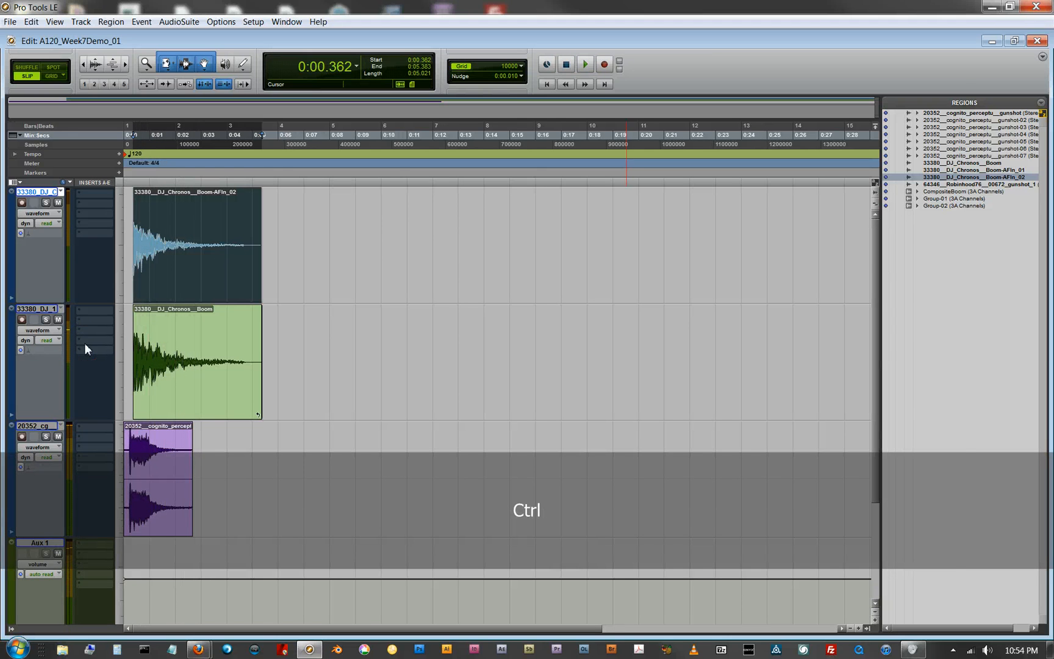
Step: Show the Mix window and rename the processed boom track as BoomProc
key("ctrl+equal")
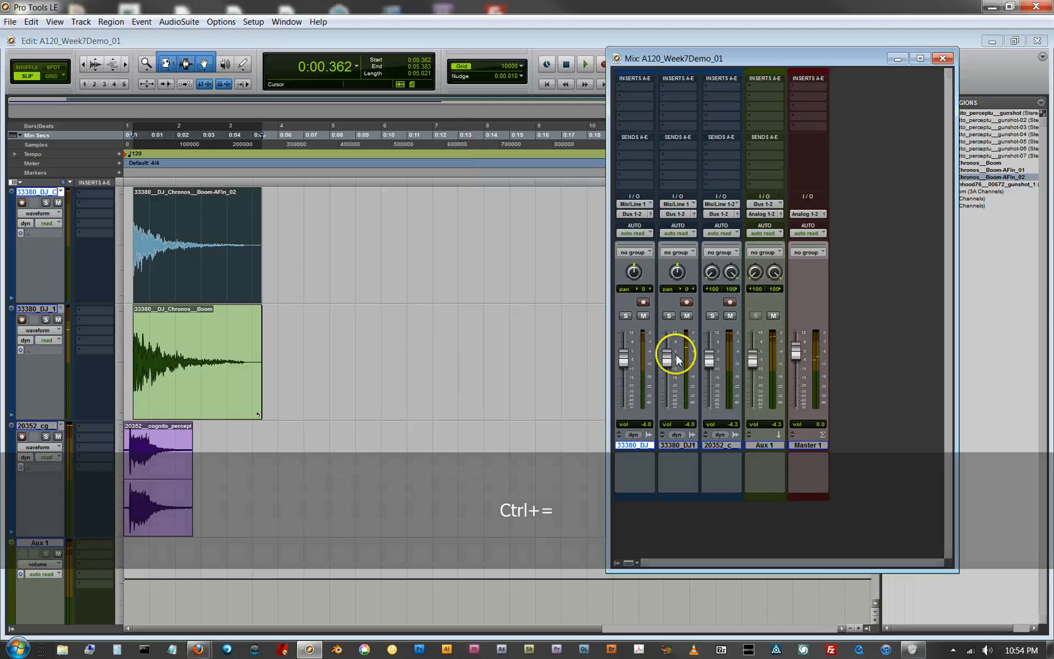
double_click(637, 445)
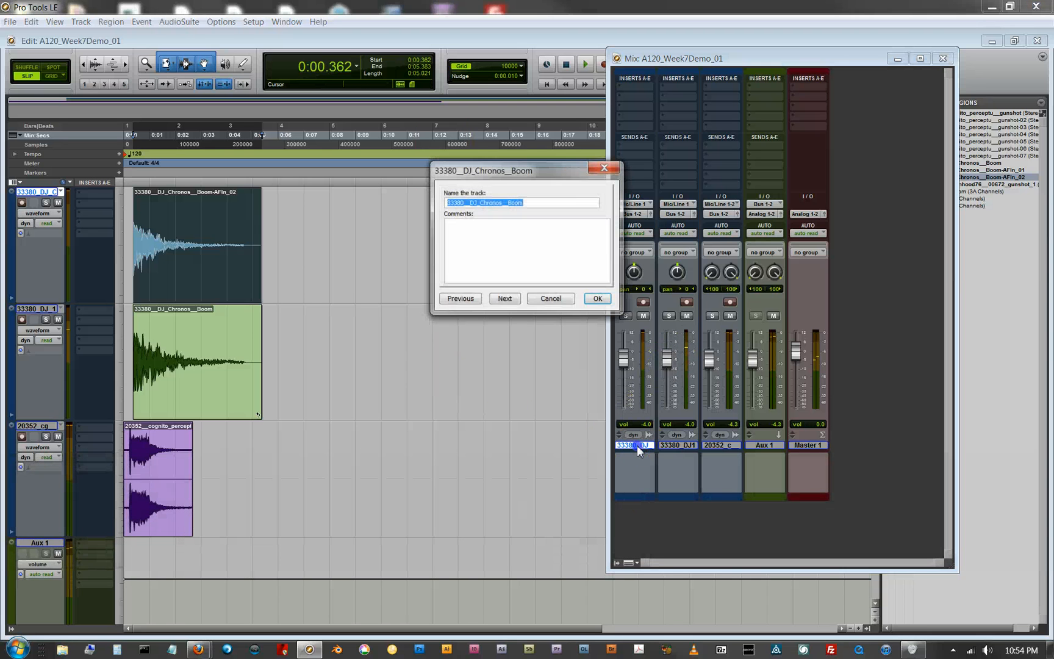
key("shift")
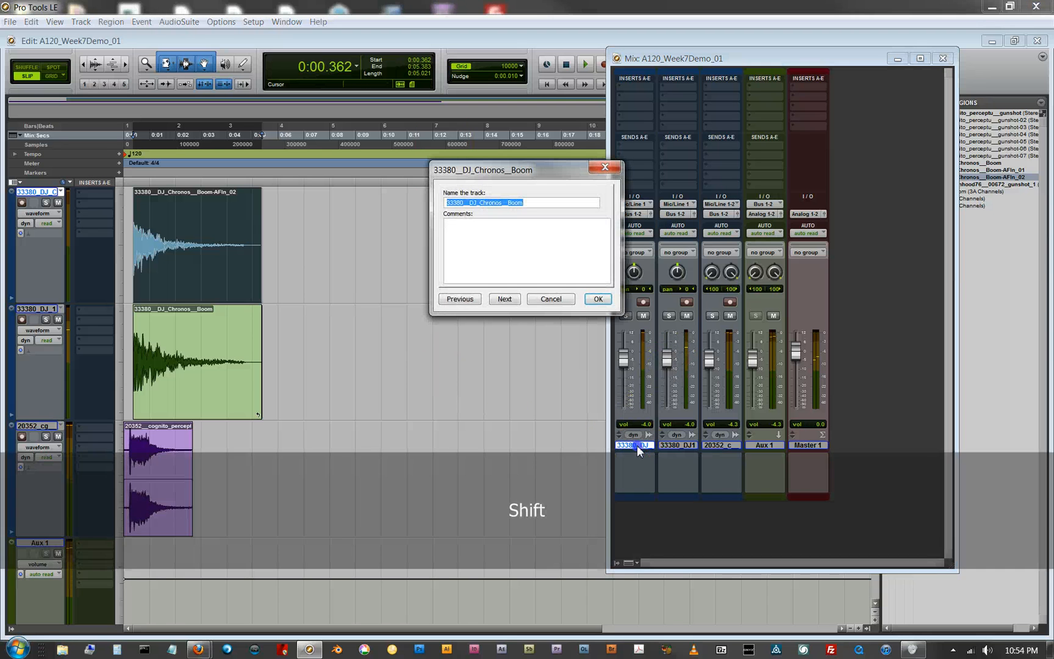
type("Boom")
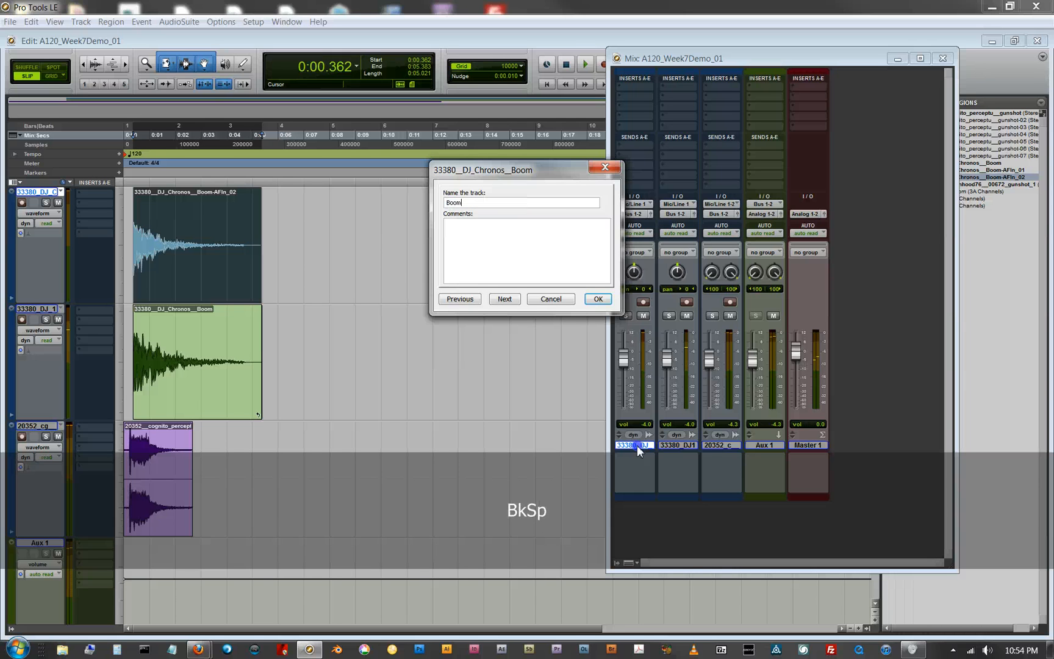
type("PROC")
key("BackSpace")
key("BackSpace")
type("roc")
key("Return")
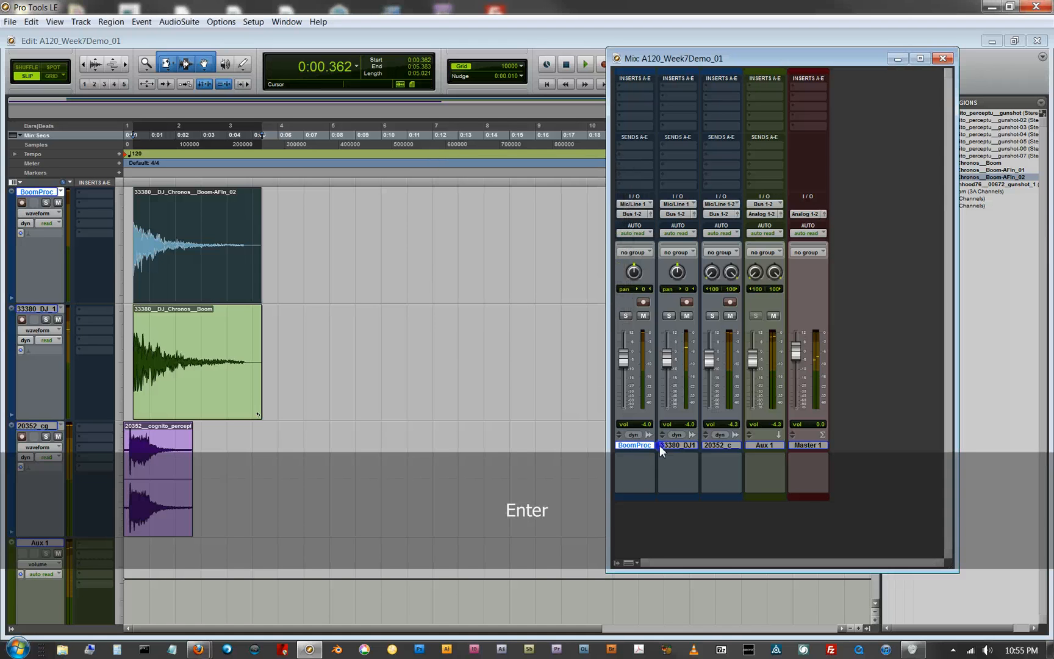
Step: Rename the duplicate, unprocessed boom track as Boom
double_click(678, 444)
type("Boom")
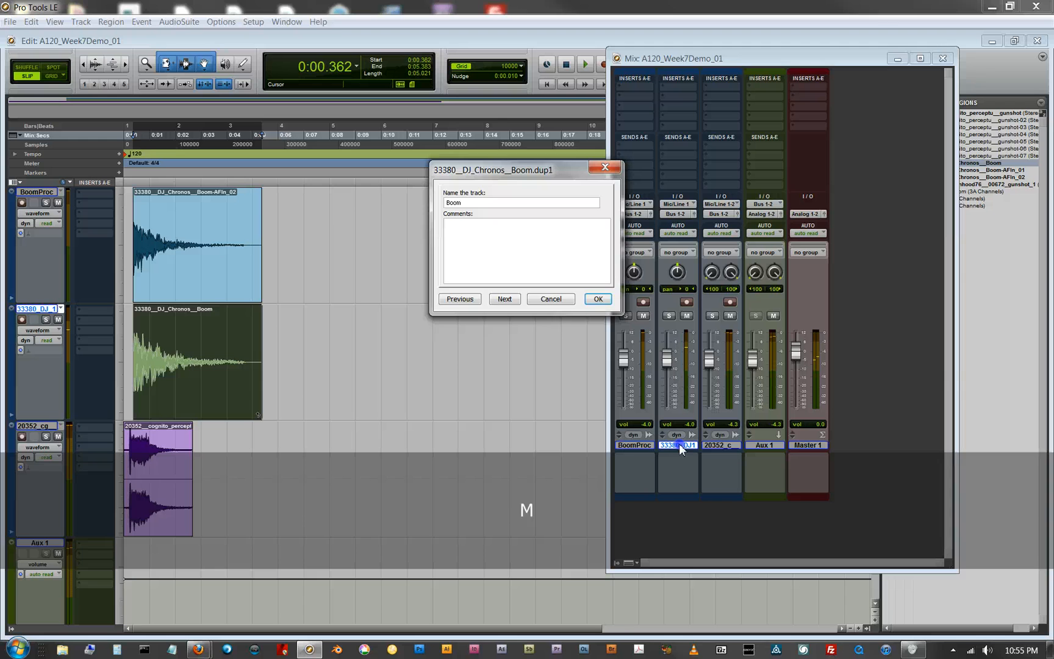
key("Return")
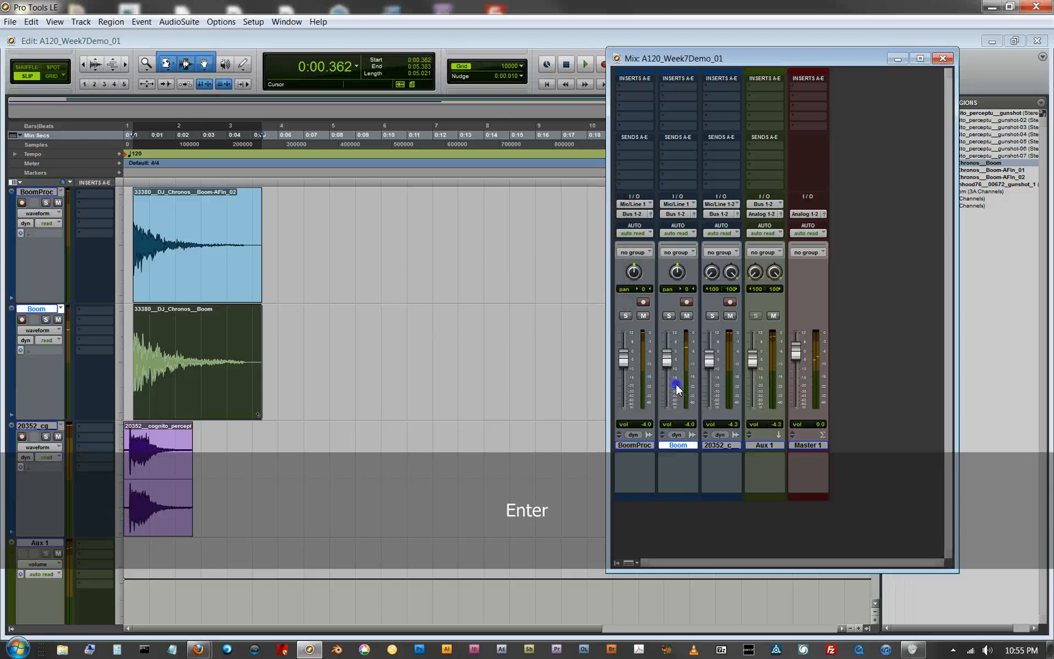
Step: Set the BoomProc volume to +1.4 dB and the Boom volume to -8.3 dB, and play the mix from the start
left_click_drag(623, 360, 624, 356)
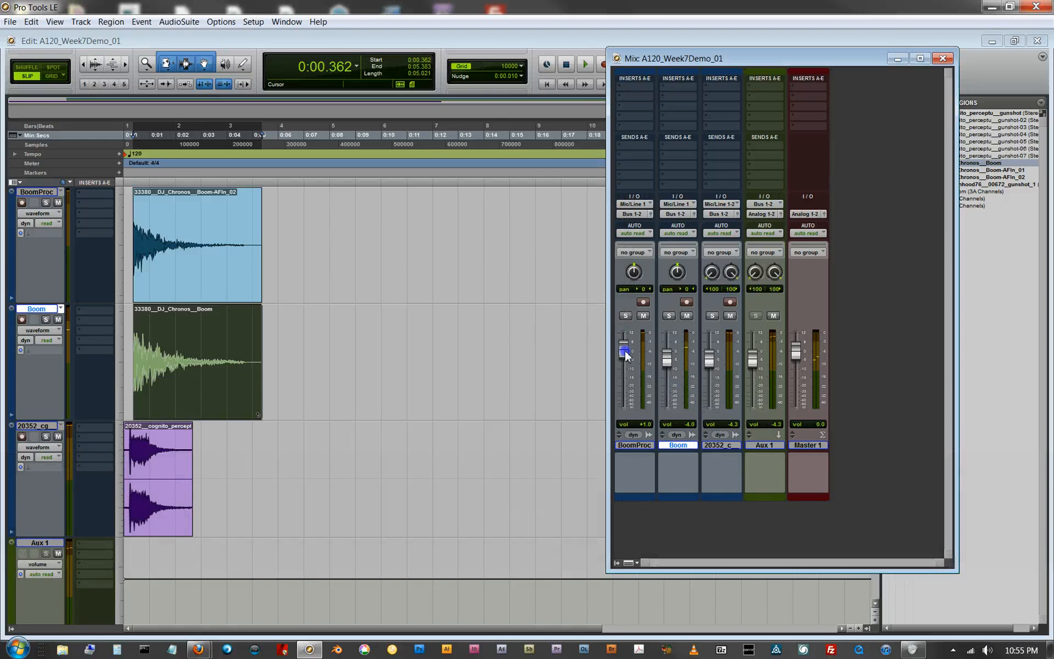
left_click(666, 358)
key("Return")
key("space")
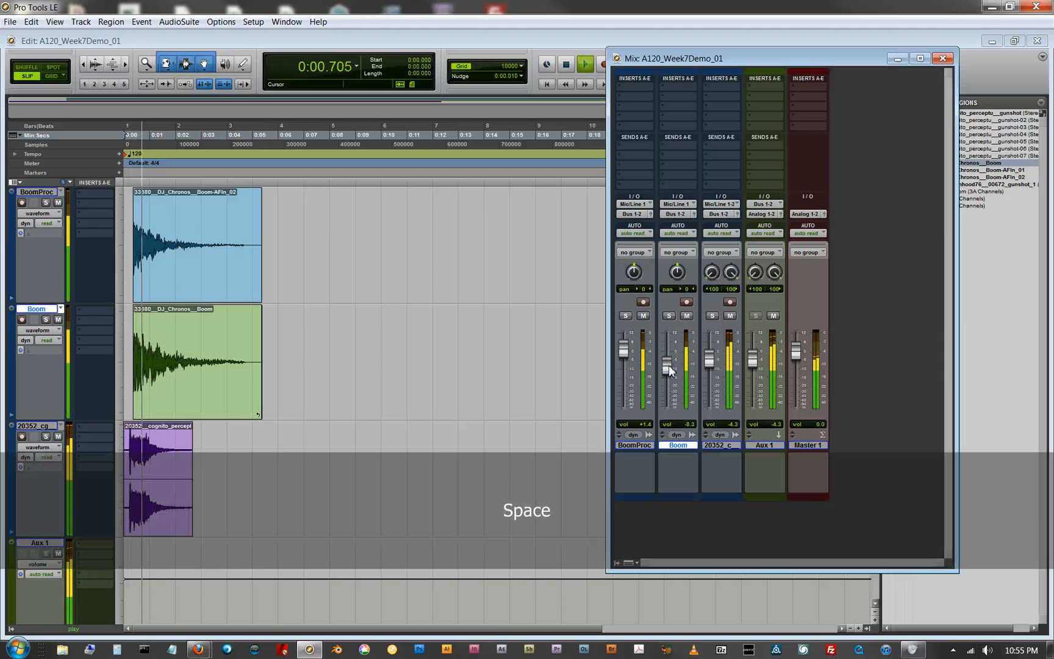
key("space")
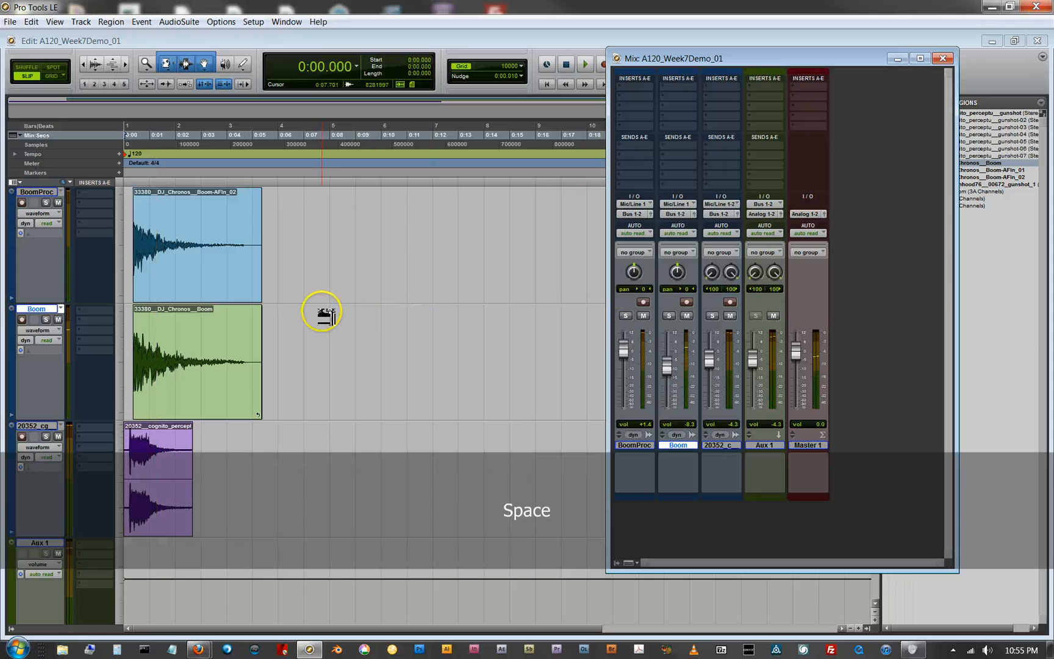
Step: Move both boom regions together to start at 0:00.254, aligned with the attack of the gunshot
key("ctrl")
key("ctrl+bracketright")
key("ctrl+bracketright")
key("ctrl+bracketright")
key("ctrl+bracketright")
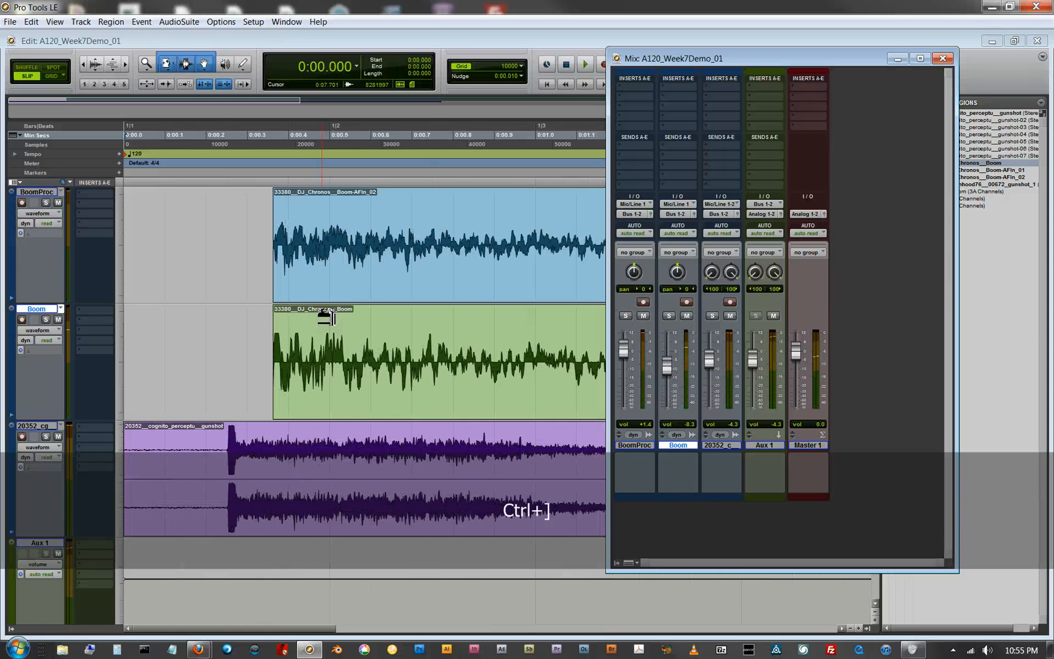
left_click(337, 337)
left_click(348, 381)
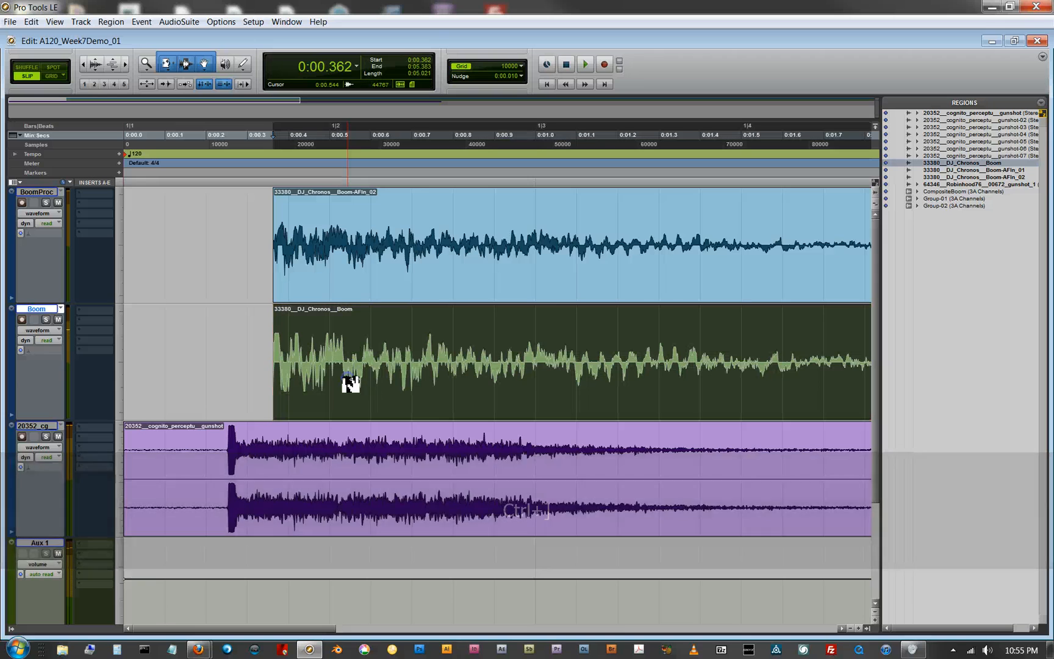
left_click(349, 286, "shift")
left_click_drag(349, 286, 304, 291)
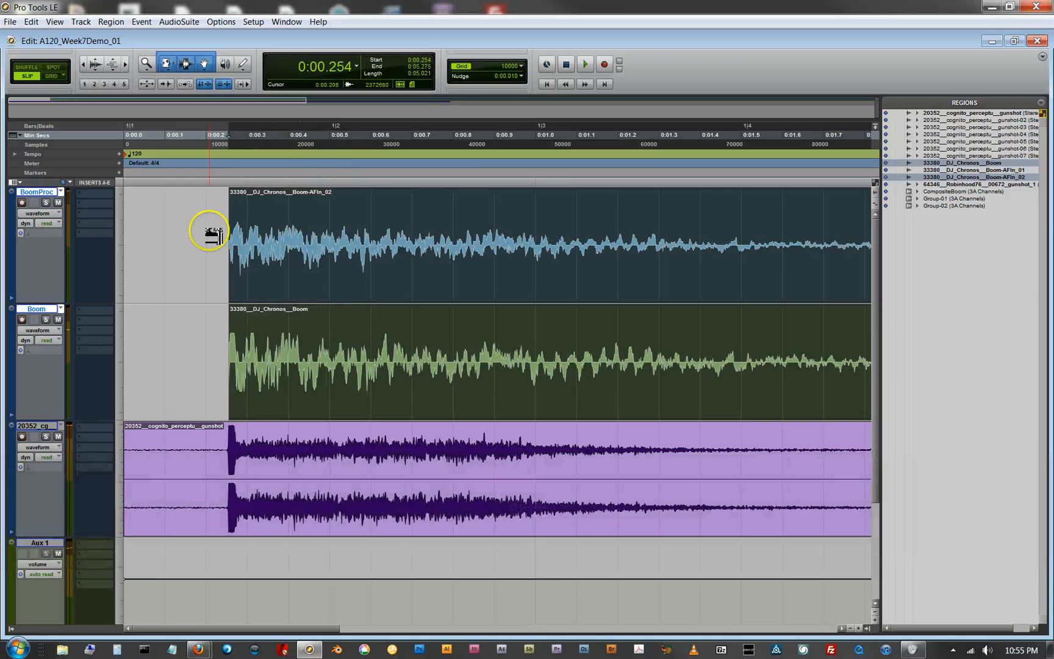
Step: Play back the aligned boom and gunshot regions from just before the attack
left_click(209, 234)
key("space")
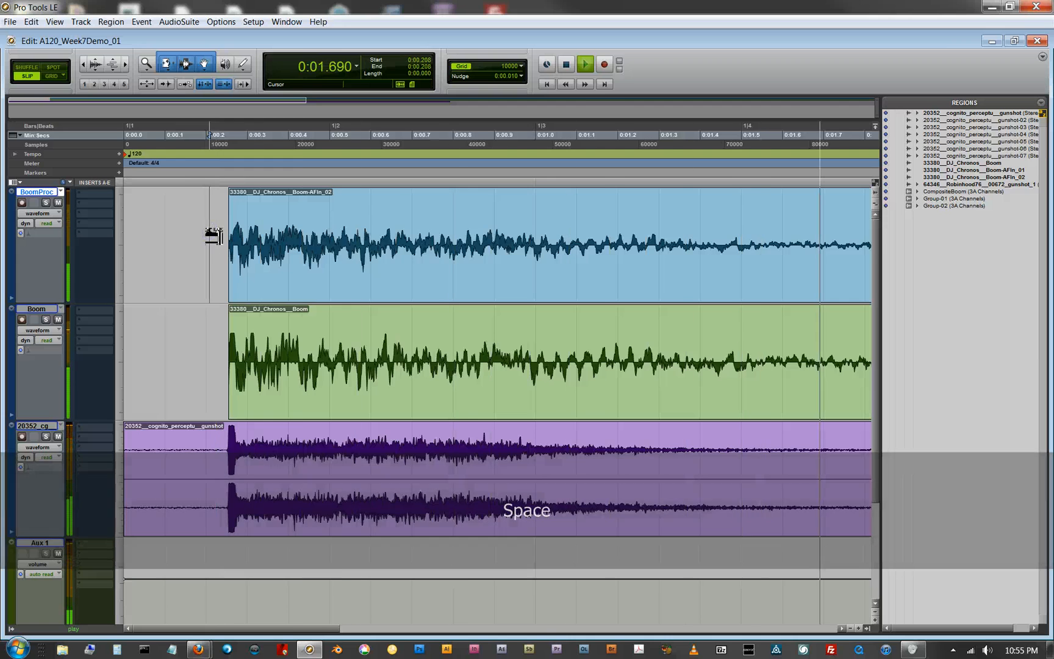
key("space")
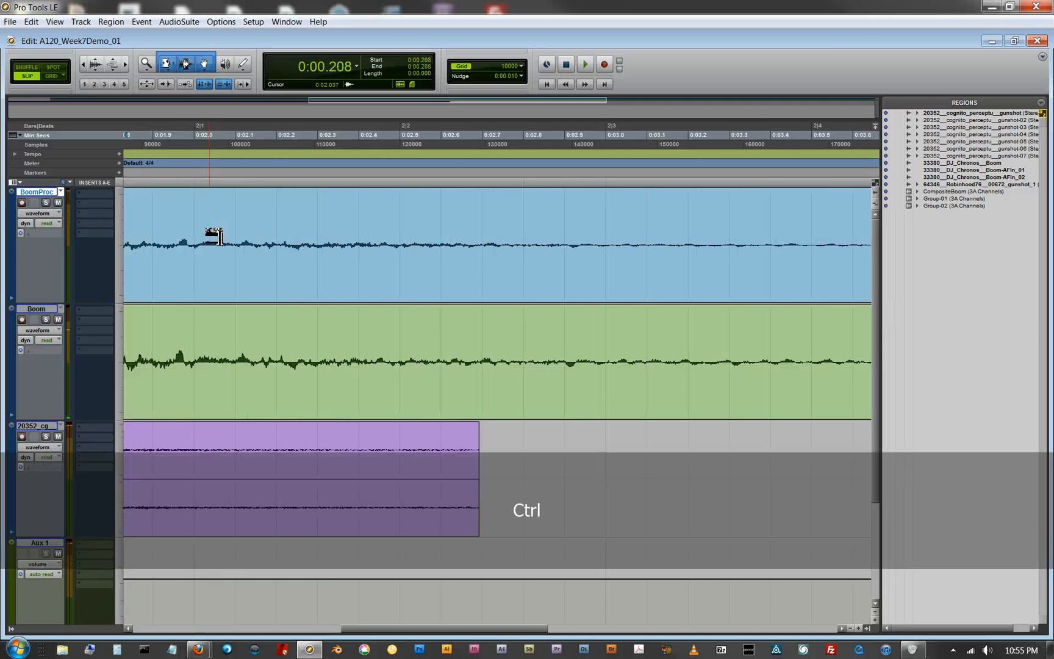
Step: Try looping the gunshot region out to about 0:05.141 with adjusted fade bounds, and undo the looping
key("ctrl+bracketleft")
key("ctrl+bracketleft")
key("ctrl+bracketleft")
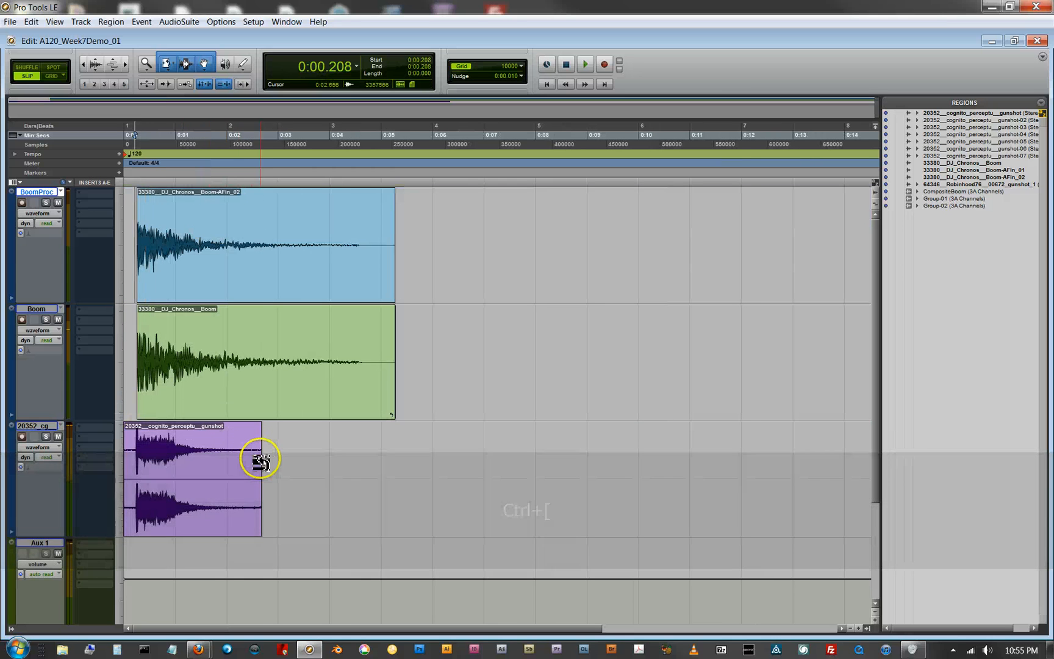
left_click_drag(260, 460, 388, 463)
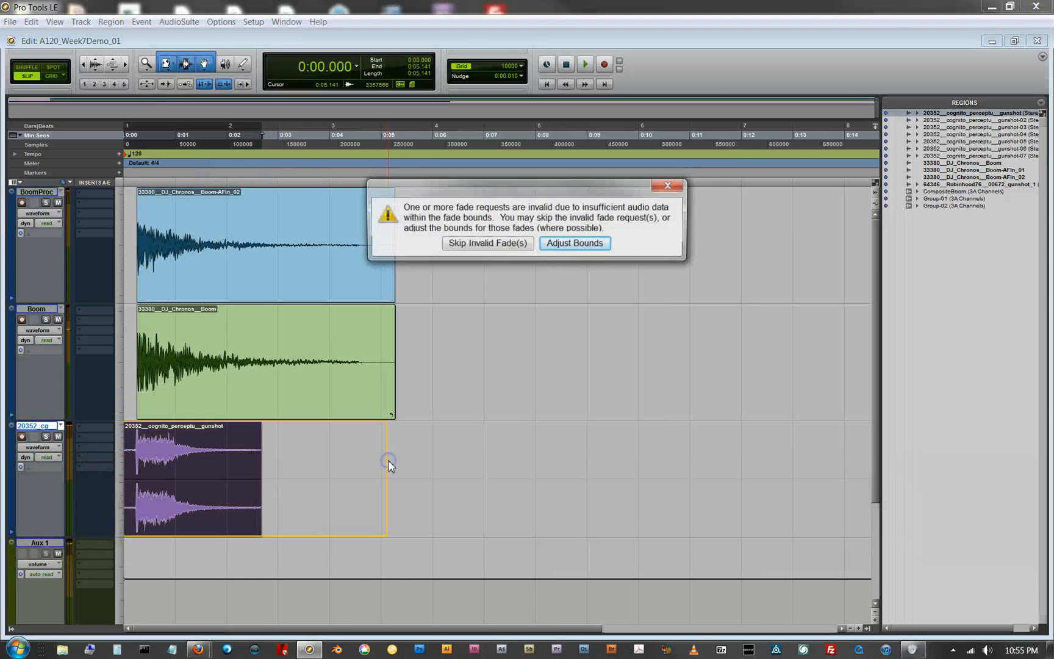
left_click(548, 244)
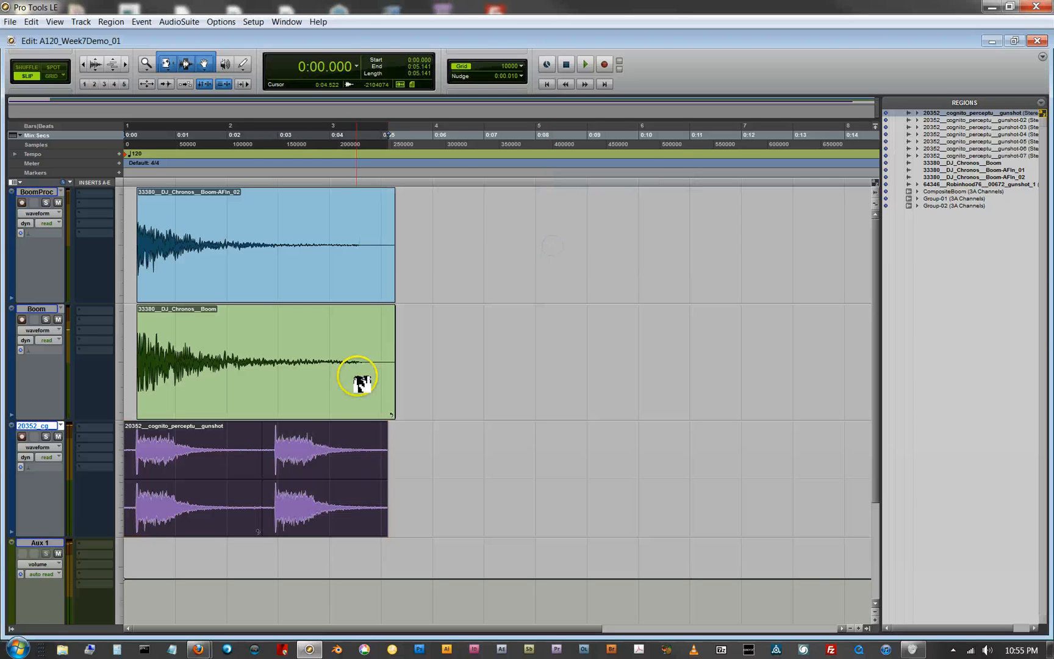
key("ctrl+z")
Step: Try to extend the end of the gunshot region with the Trim tool
left_click(166, 64)
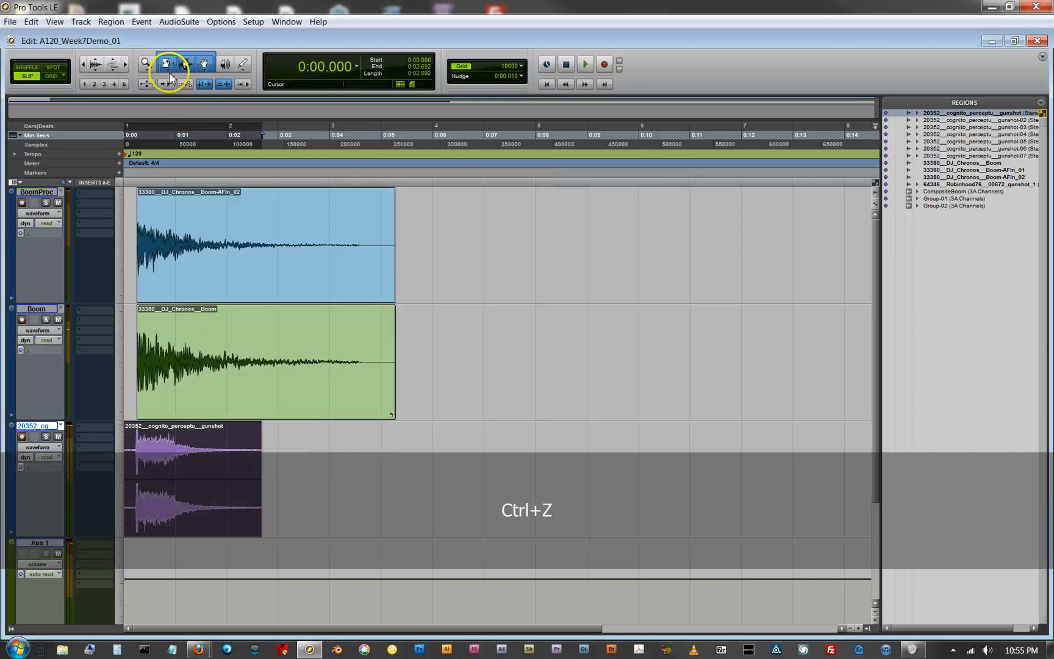
left_click(194, 67)
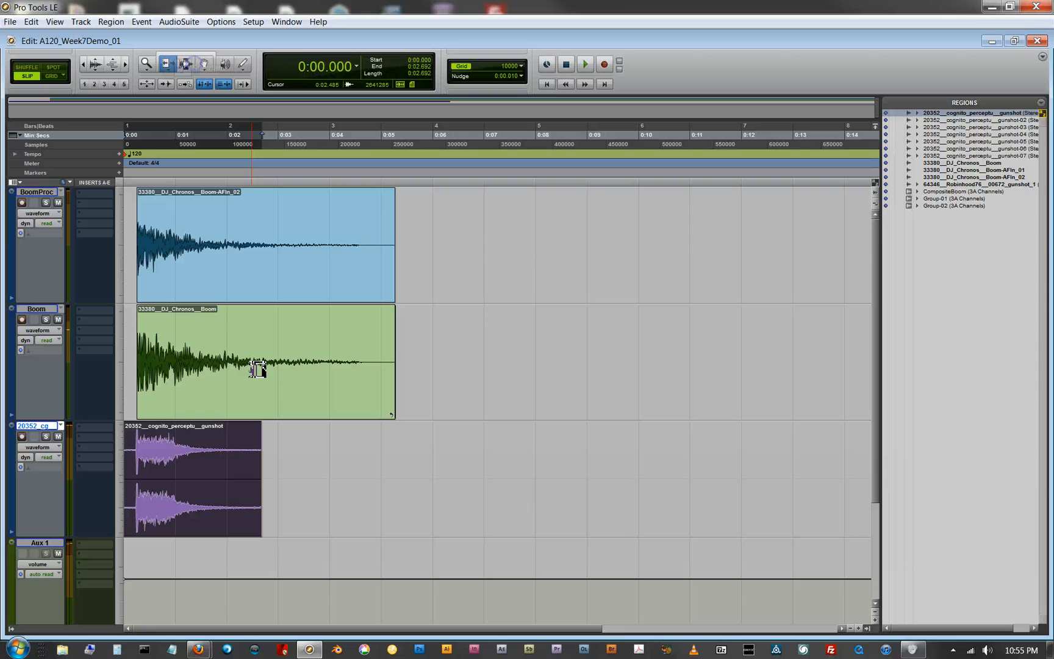
left_click(263, 464)
left_click_drag(371, 461, 370, 461)
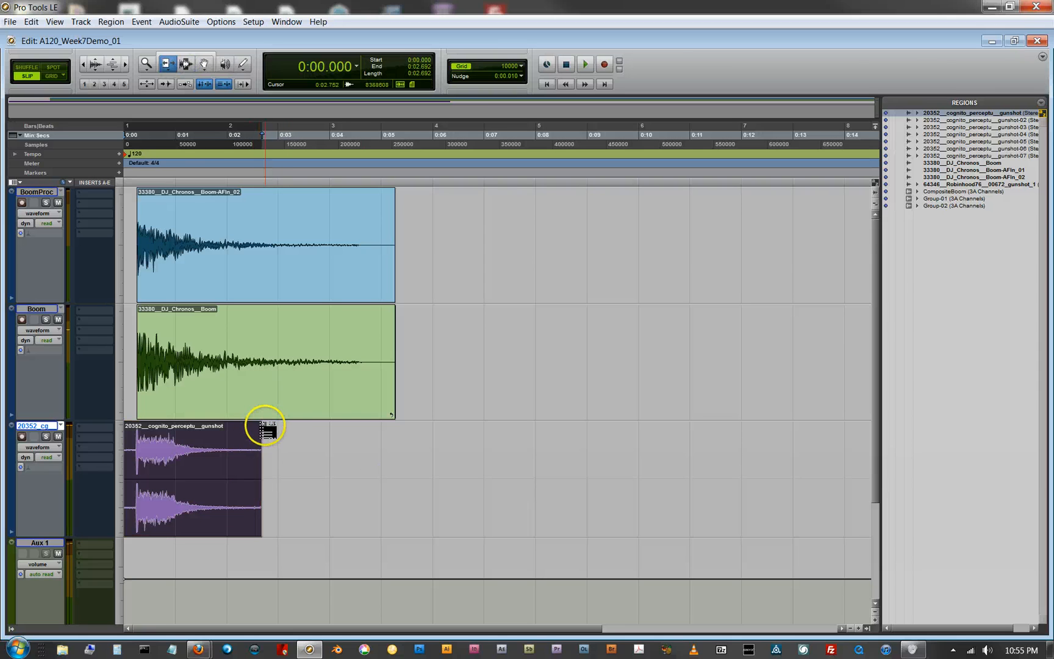
Step: Reactivate the Smart Tool and add a fade-out about 0.92 s long at the end of the gunshot region
left_click(186, 55)
left_click_drag(259, 423, 214, 424)
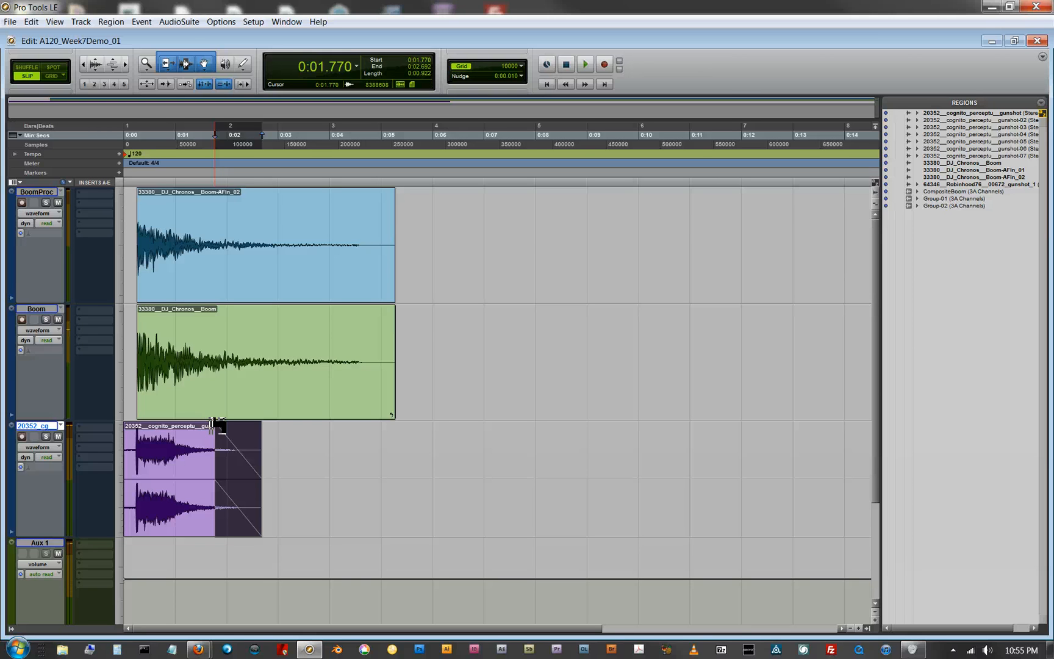
key("alt+p")
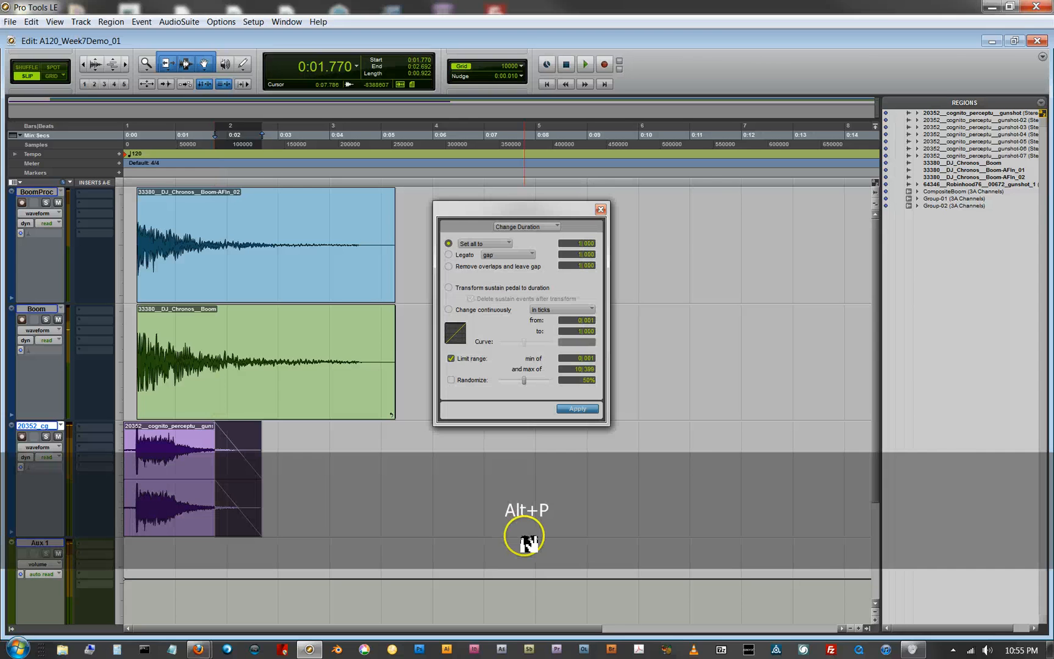